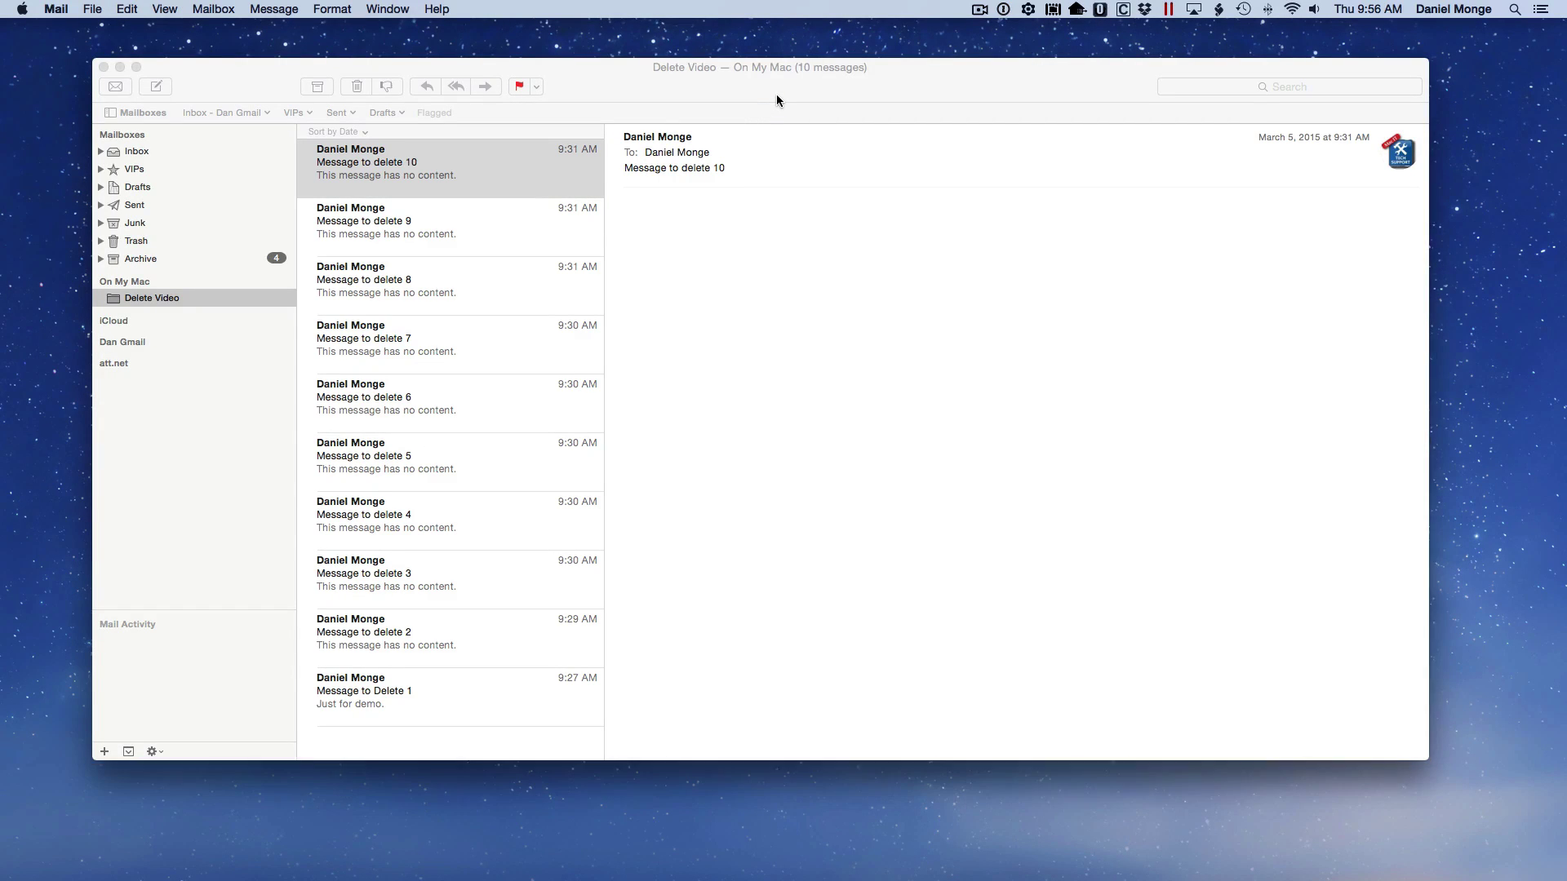
Step: Bring Mail to the front, select Message to delete 9, and browse the Edit menu
{"action": "left_click", "coordinate": [776, 95]}
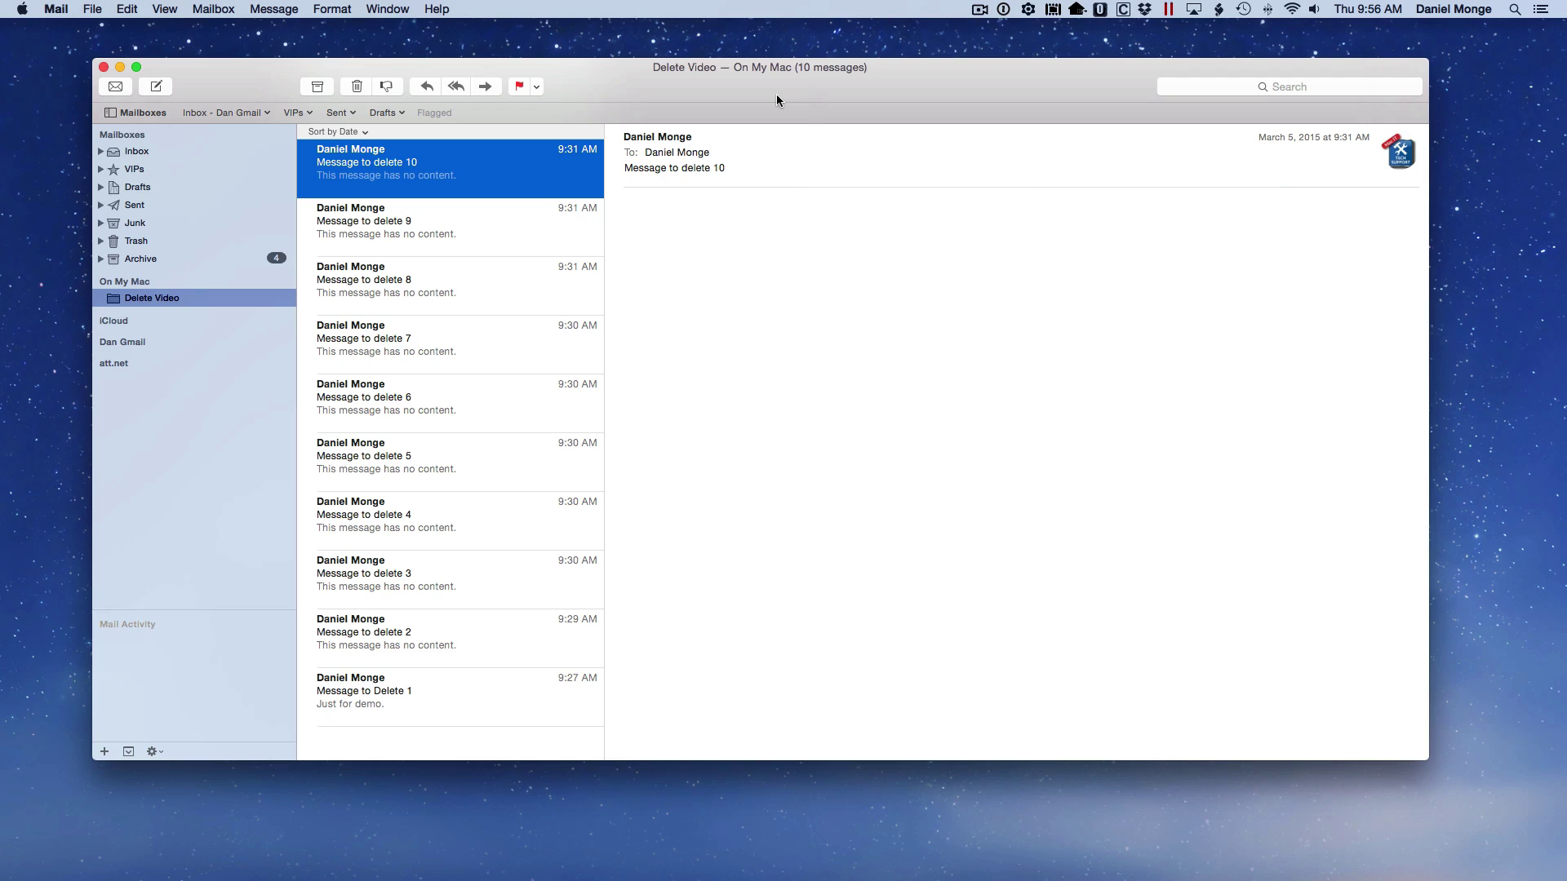
{"action": "left_click", "coordinate": [453, 229]}
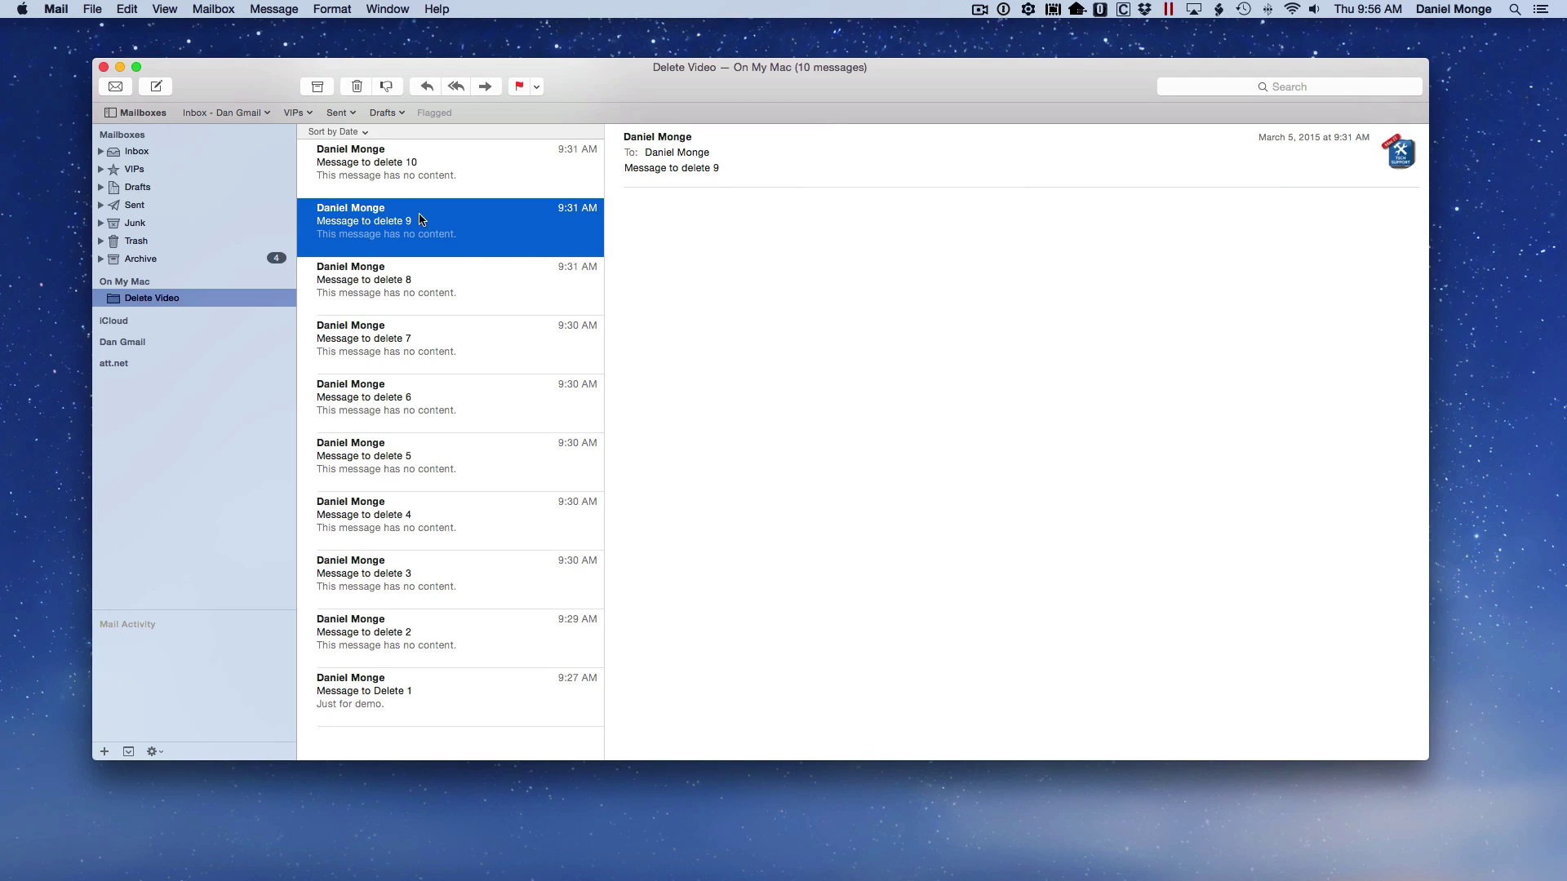
{"action": "left_click", "coordinate": [130, 10]}
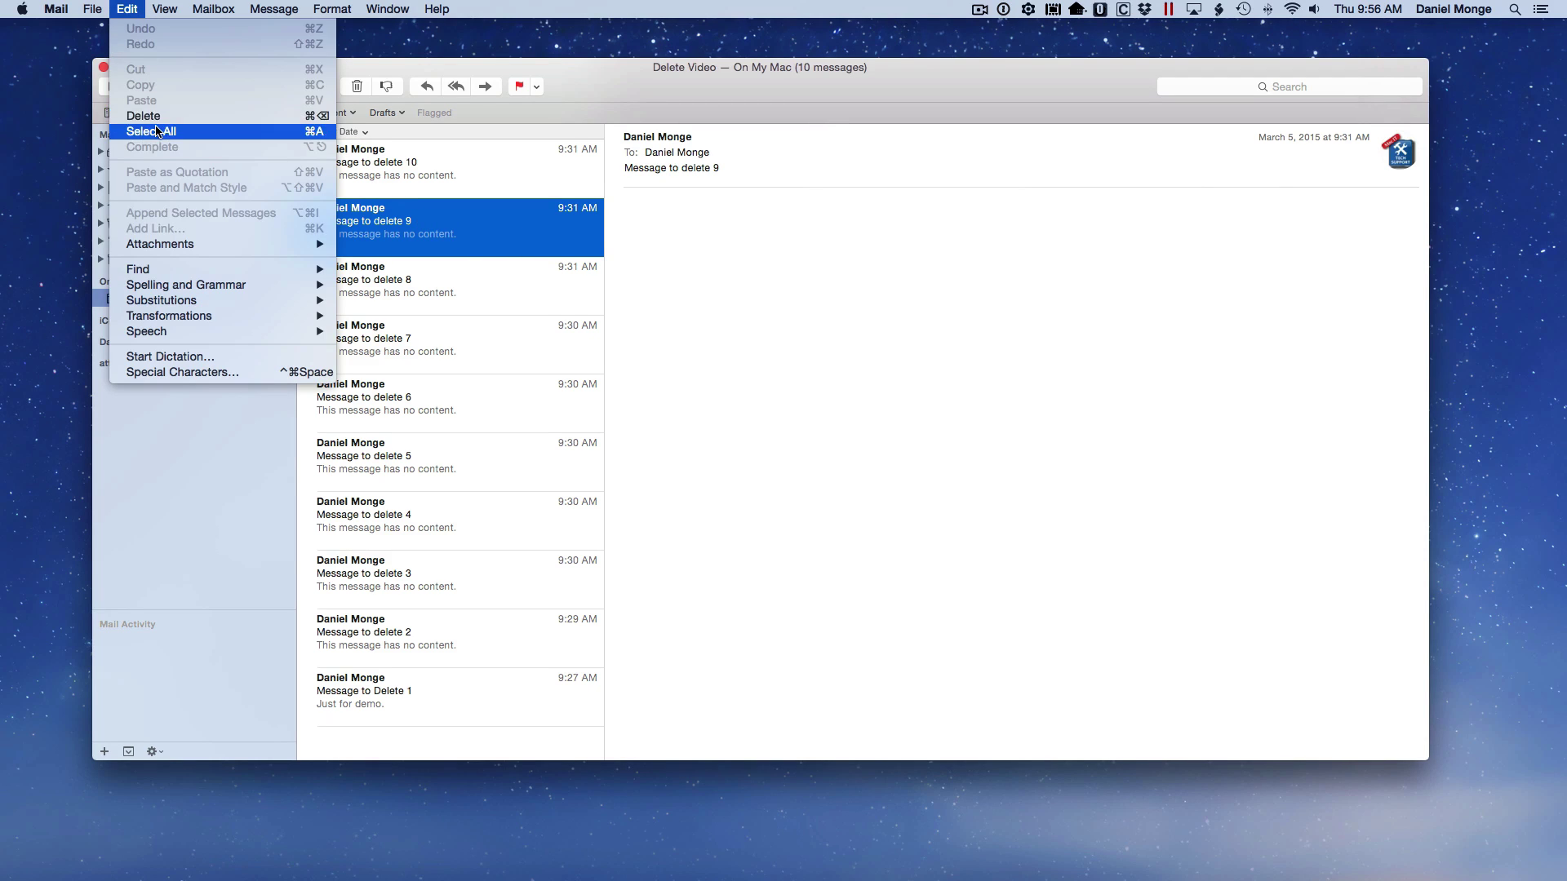
{"action": "left_click", "coordinate": [520, 156]}
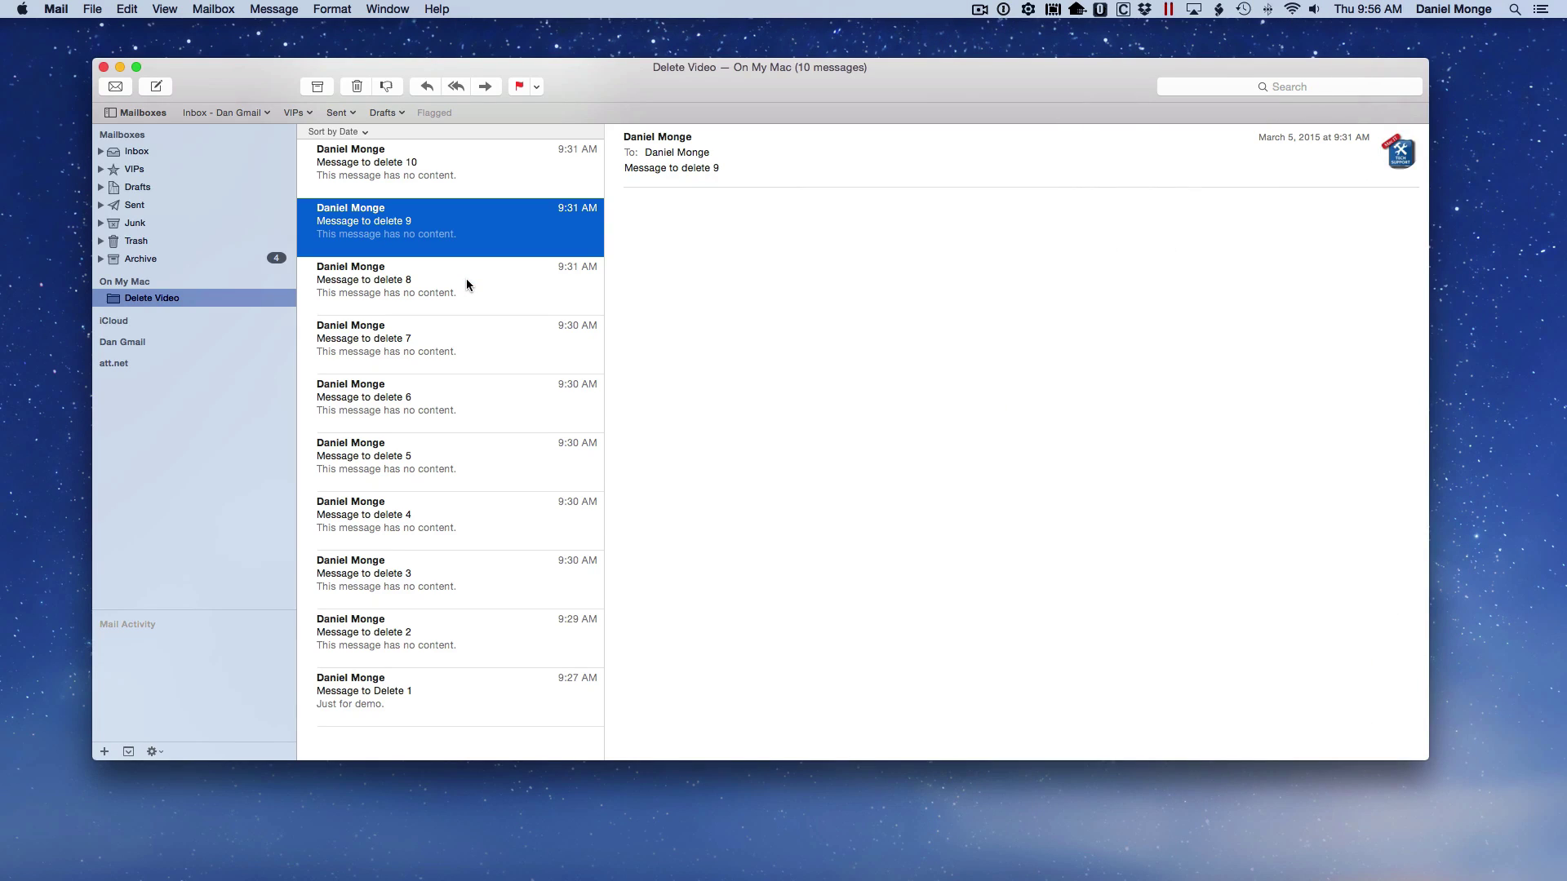
Step: Select messages 8 and 10 individually, then Select All, pointing out Delete in Edit
{"action": "left_click", "coordinate": [467, 277]}
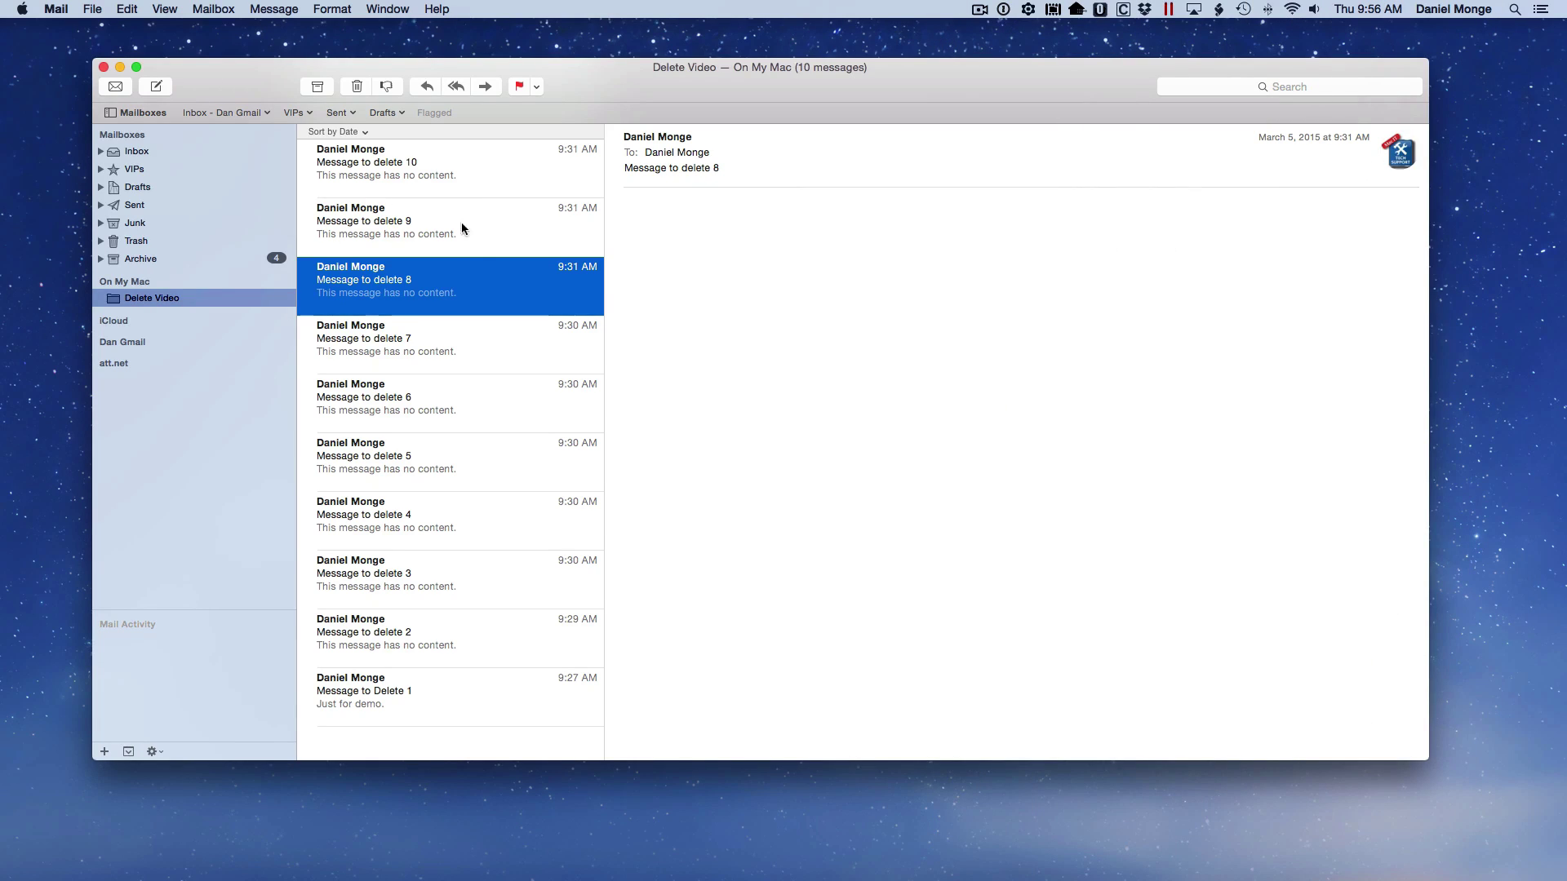
{"action": "left_click", "coordinate": [438, 177]}
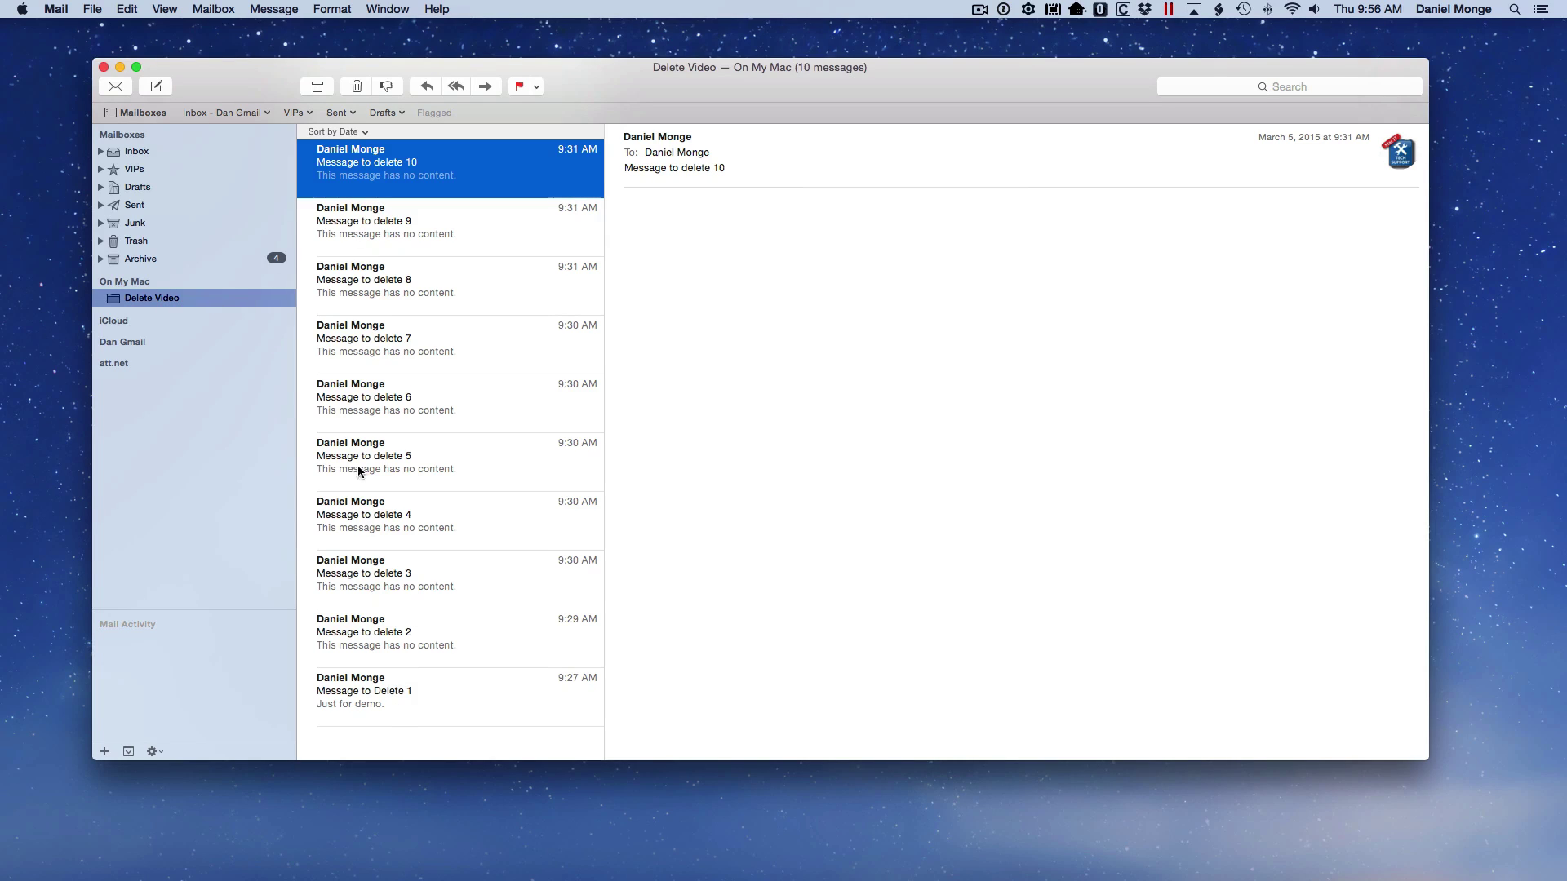
{"action": "left_click", "coordinate": [129, 9]}
{"action": "left_click", "coordinate": [151, 134]}
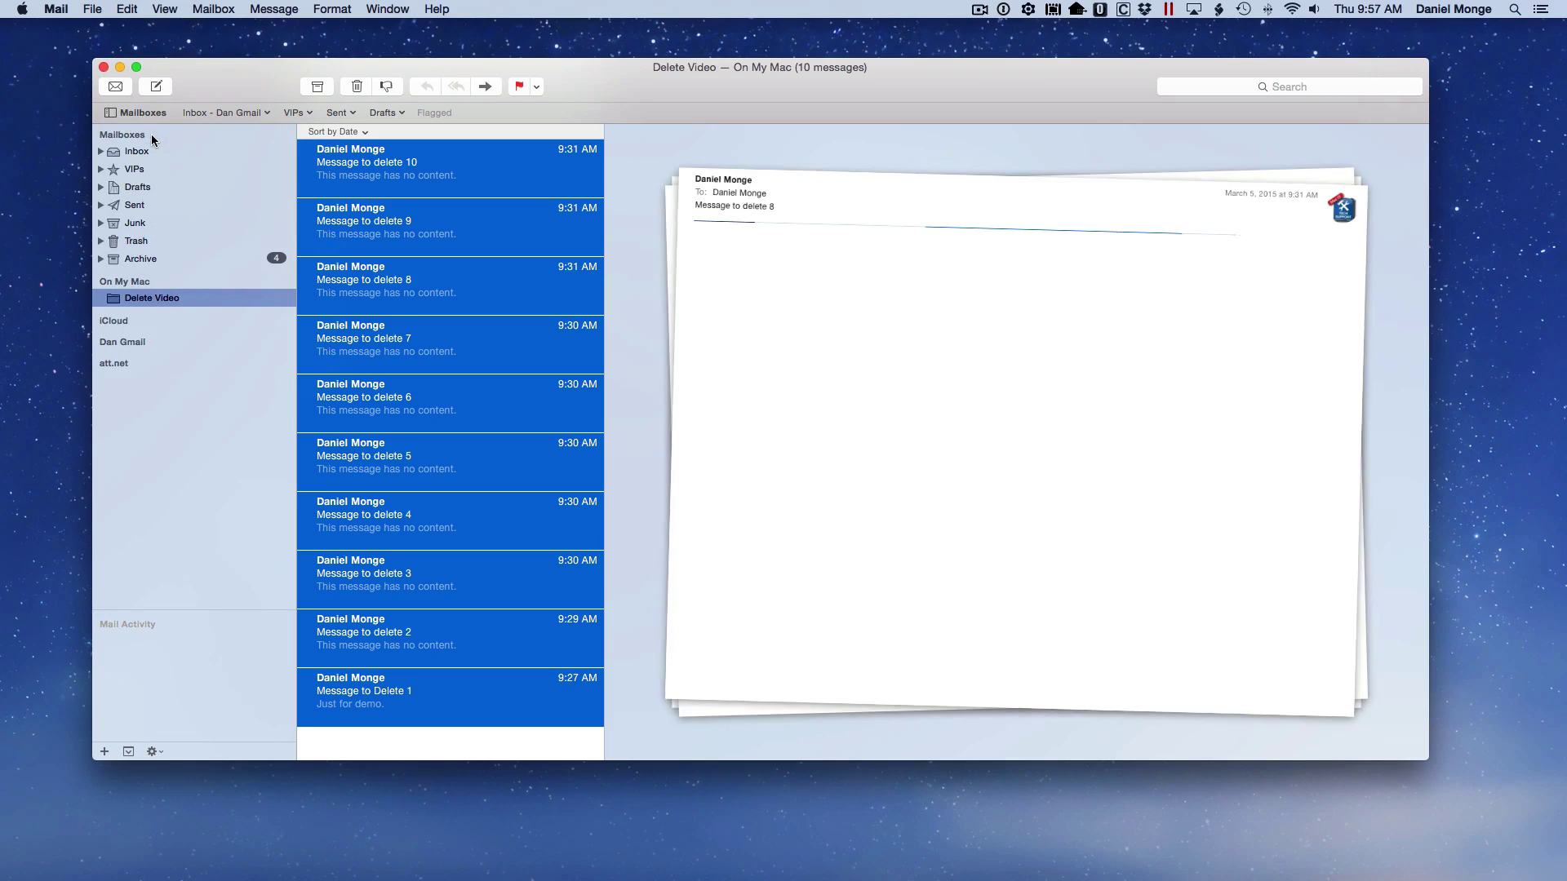
{"action": "left_click", "coordinate": [129, 9]}
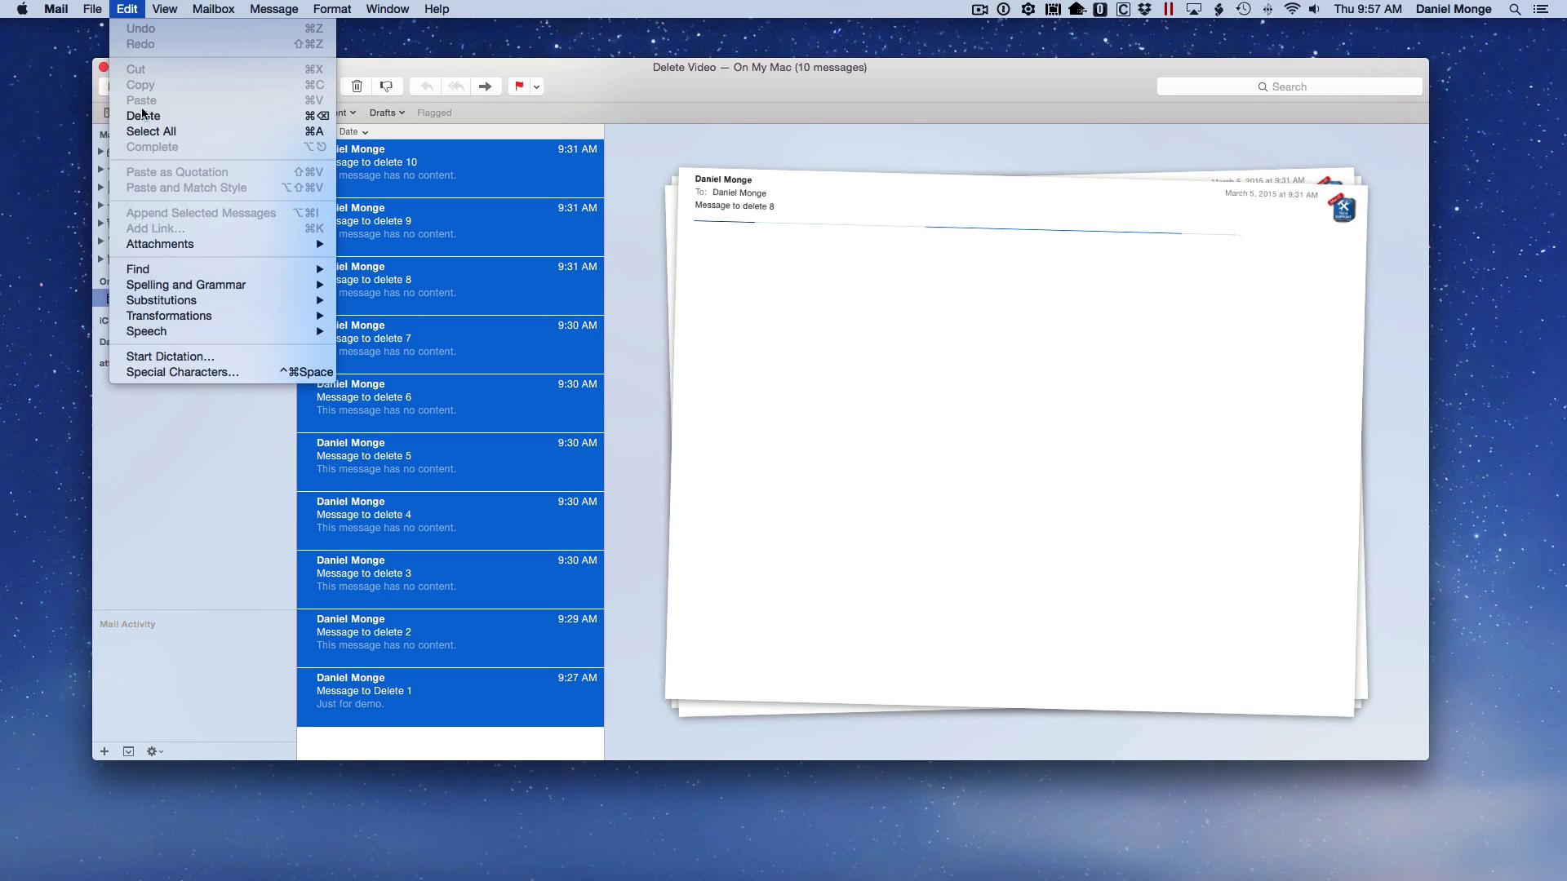
{"action": "left_click", "coordinate": [118, 5]}
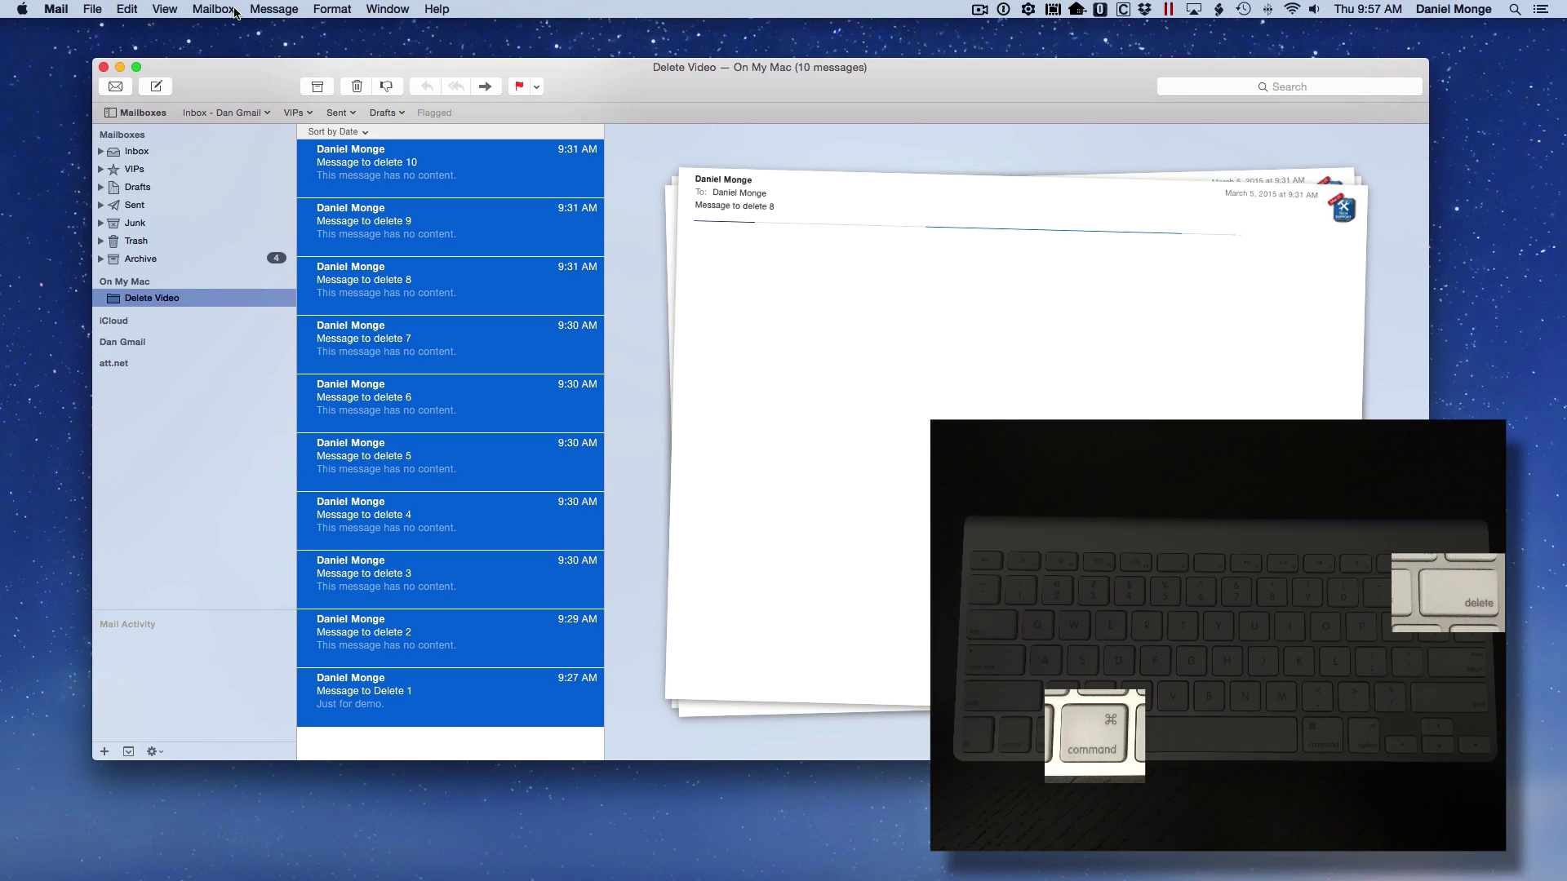
Step: Select message 9 alone, then Shift-select the range from message 10 to message 8
{"action": "left_click", "coordinate": [436, 221]}
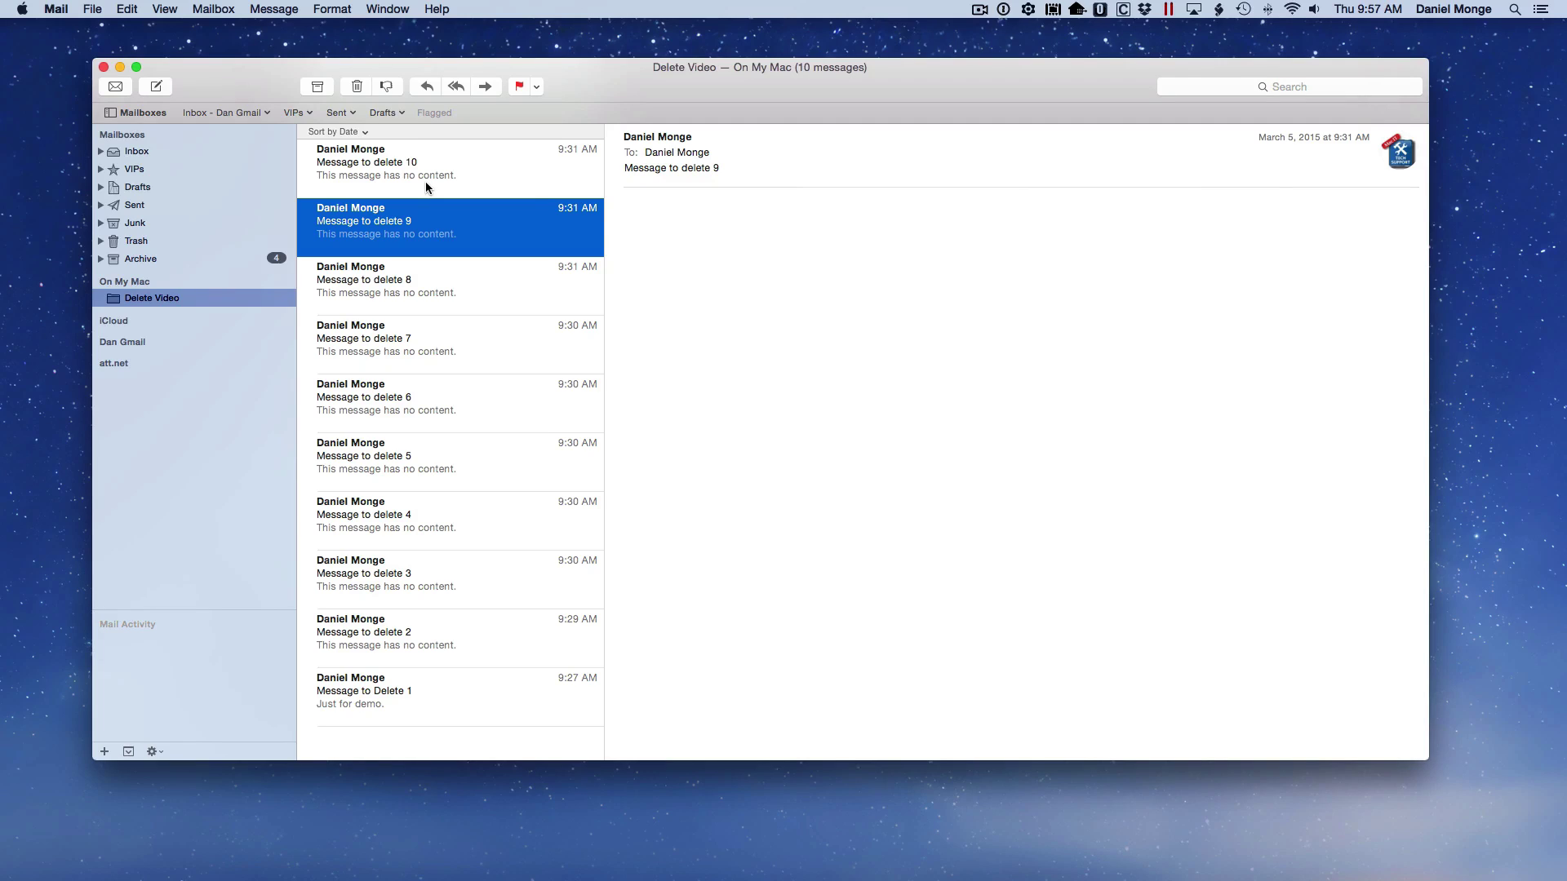
{"action": "left_click", "coordinate": [425, 181]}
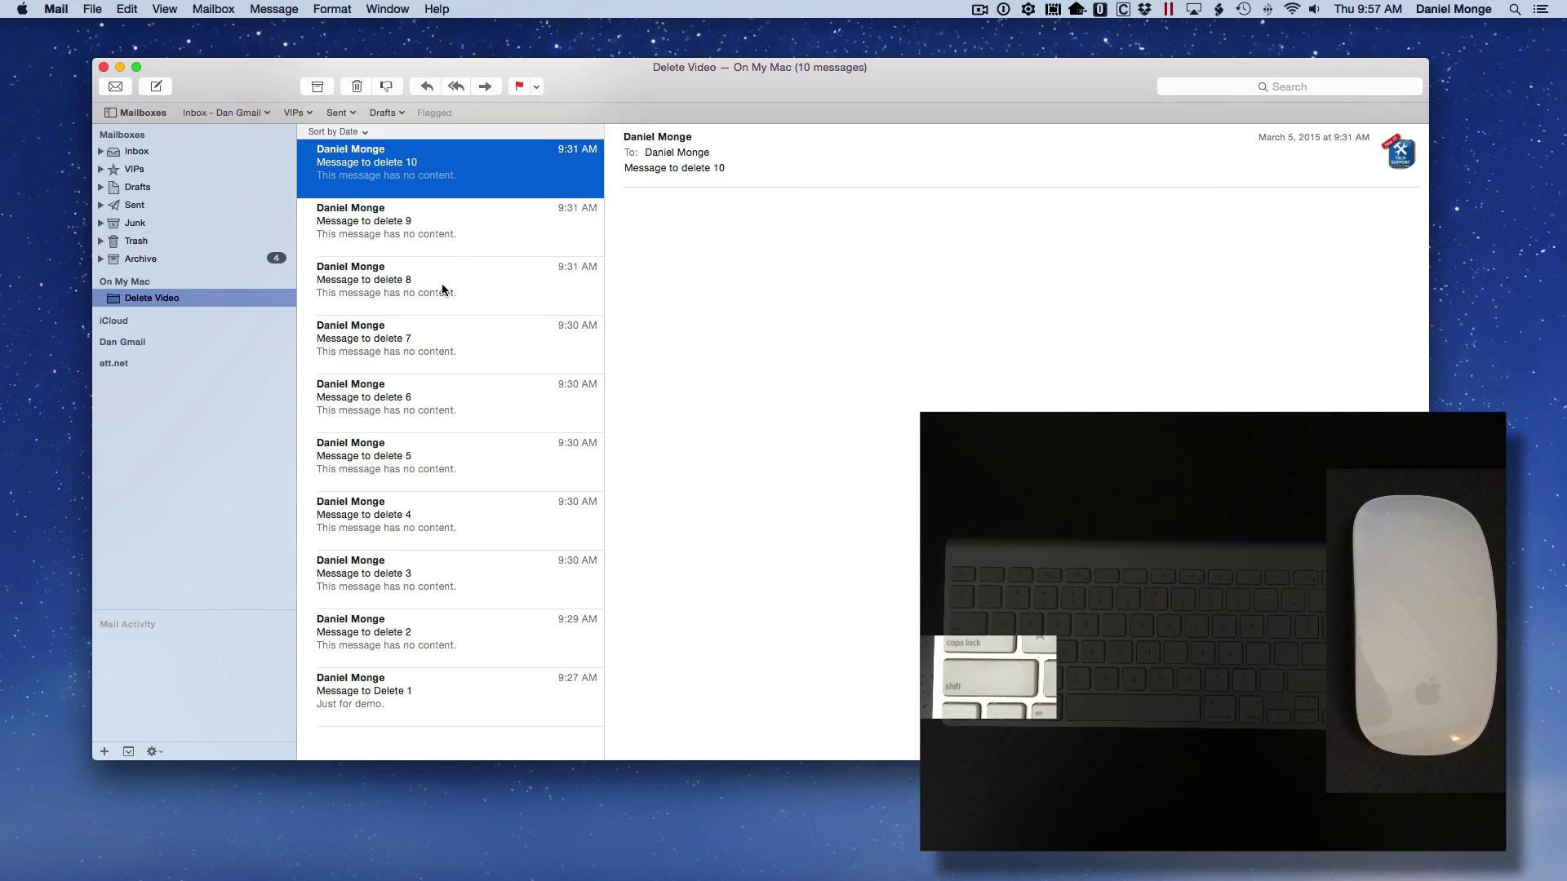
{"action": "left_click", "coordinate": [444, 288], "text": "shift"}
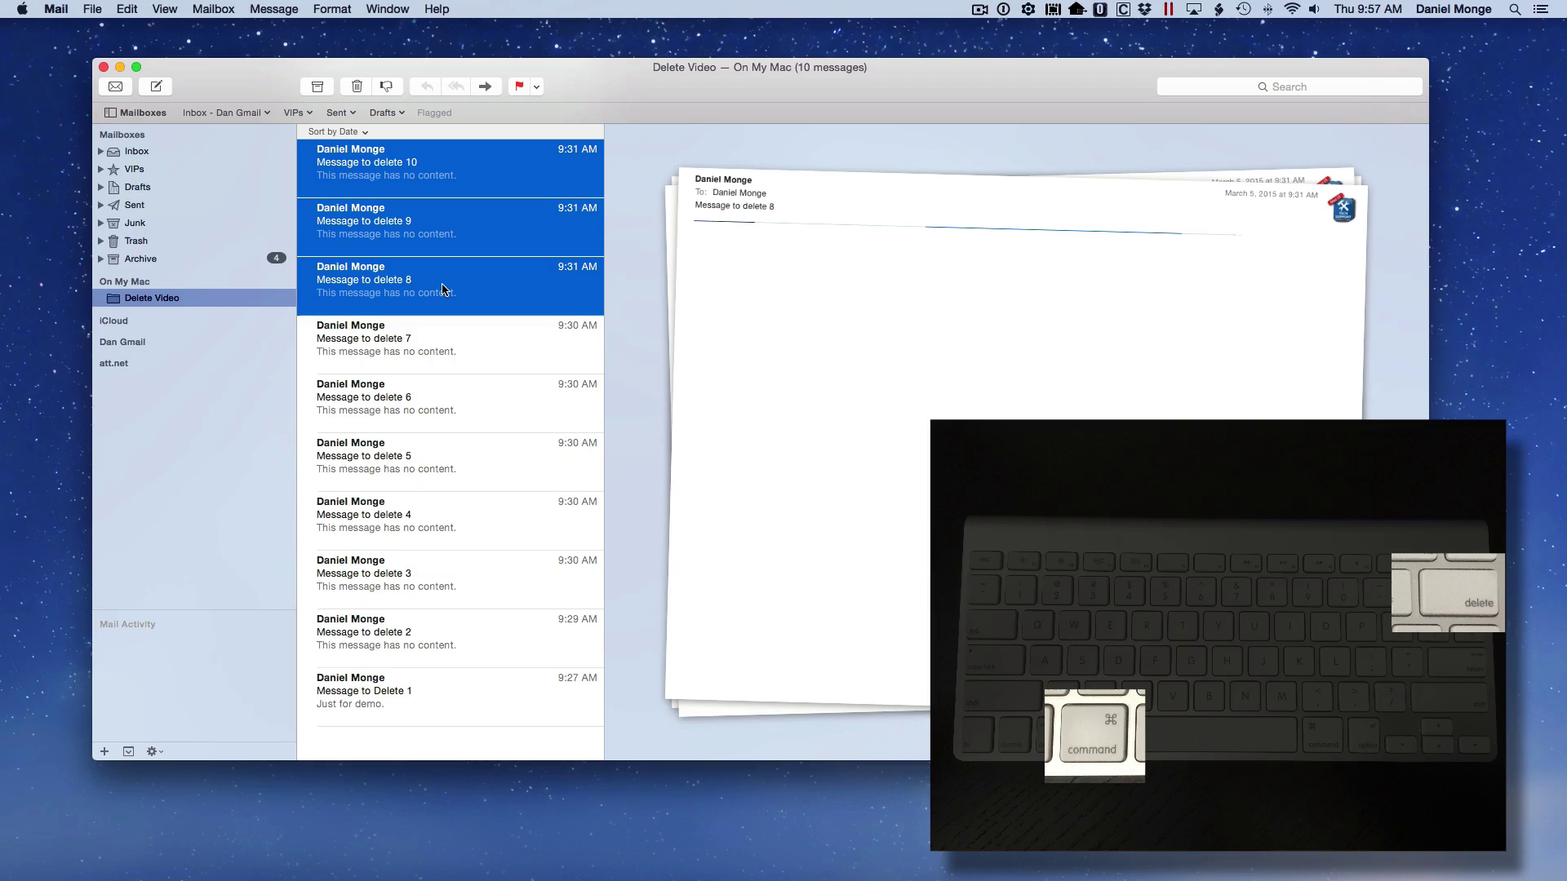
Step: Select message 7, Shift-select the range from message 10 to 4, then select message 3
{"action": "left_click", "coordinate": [449, 323]}
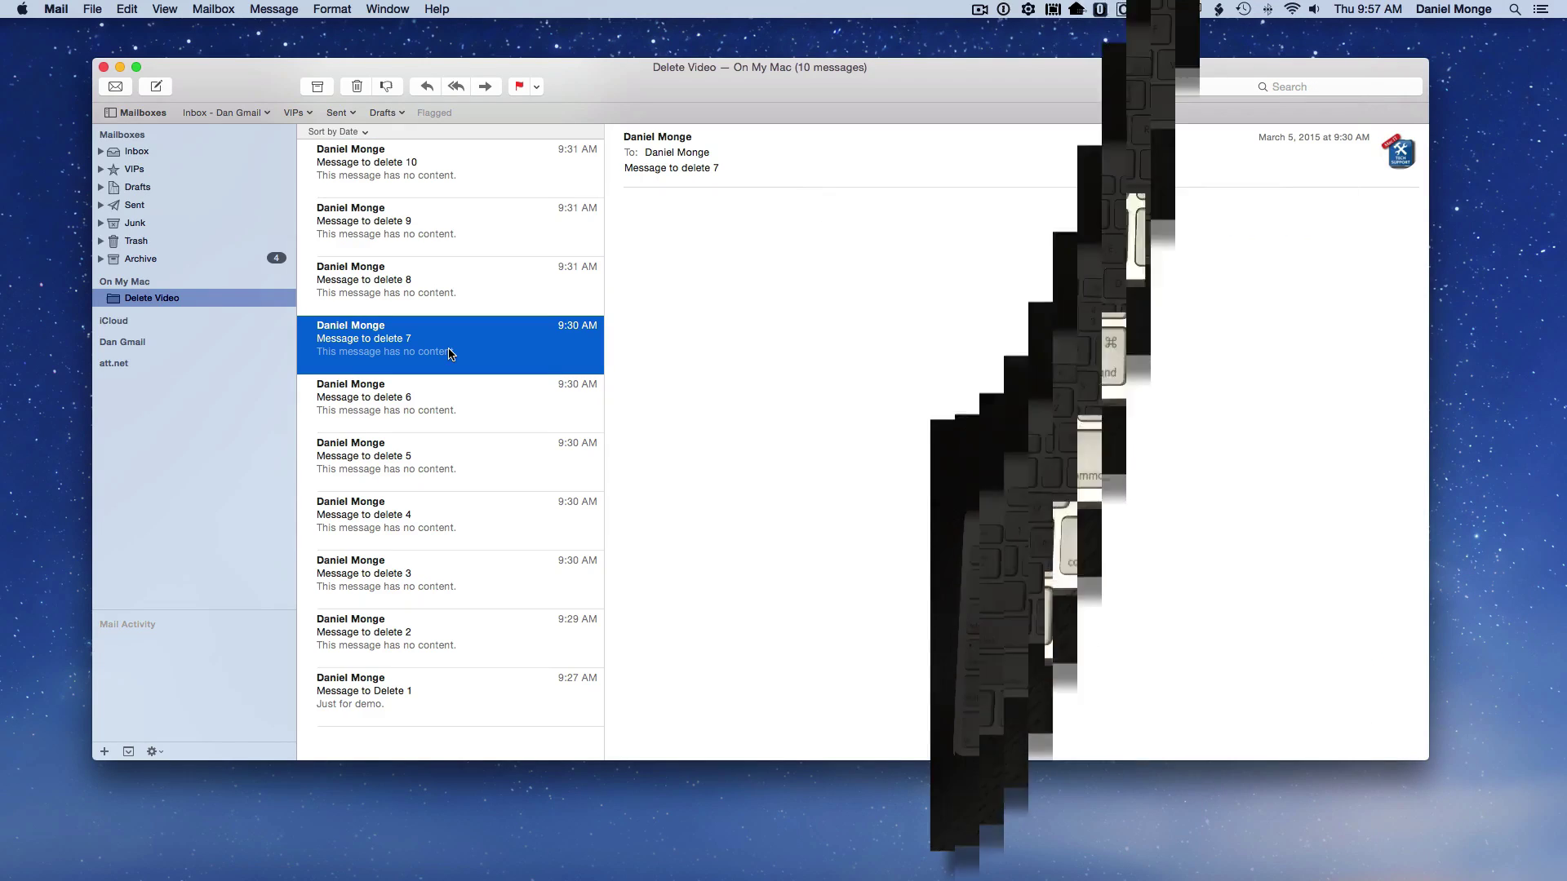
{"action": "left_click", "coordinate": [433, 173]}
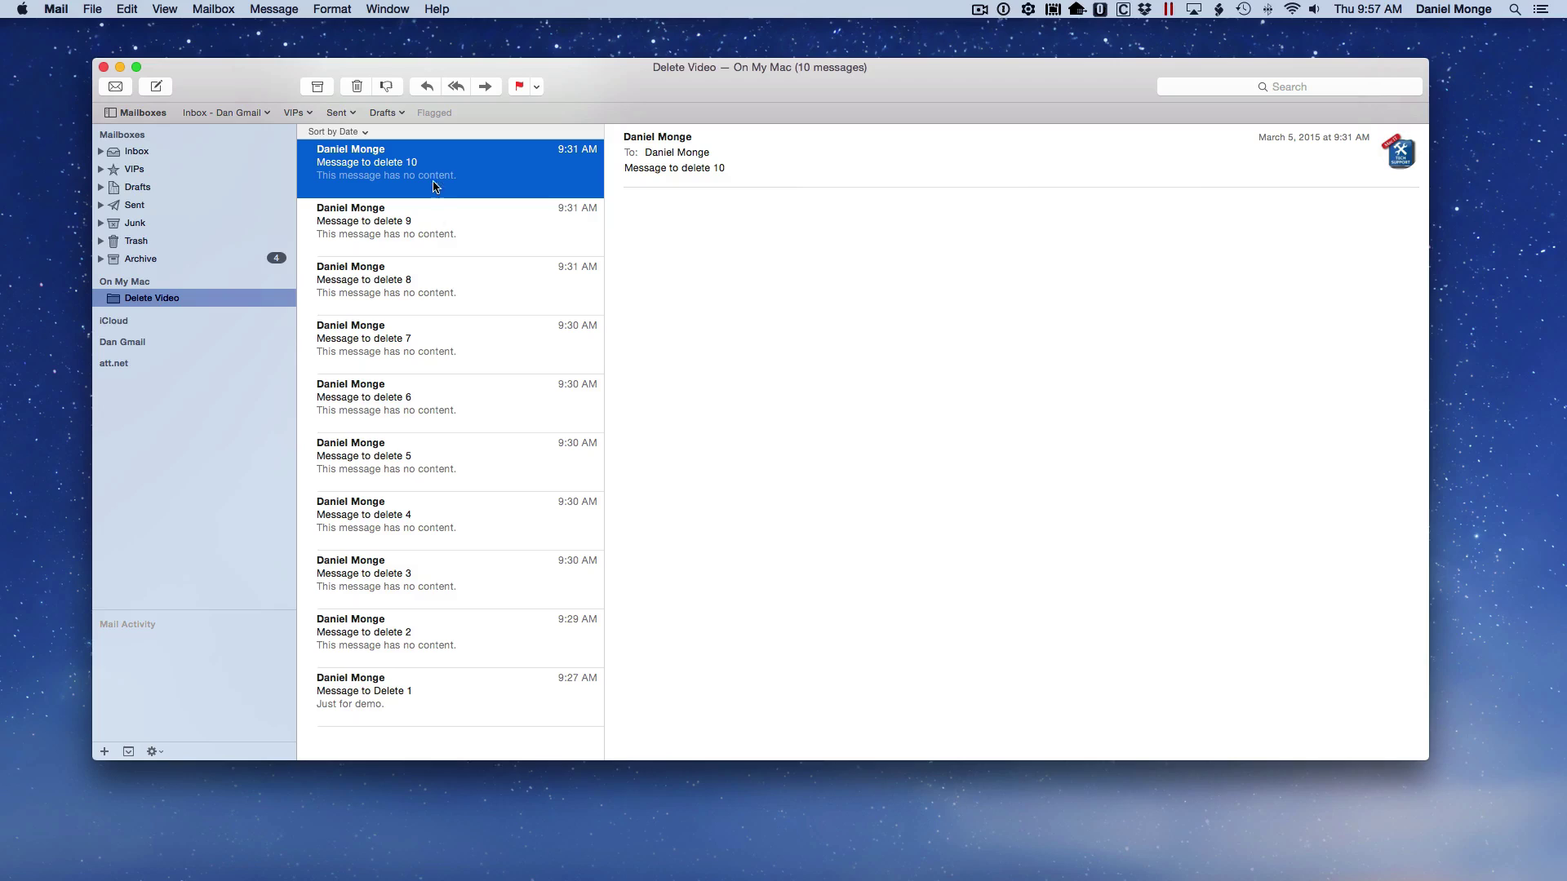
{"action": "left_click", "coordinate": [439, 516], "text": "shift"}
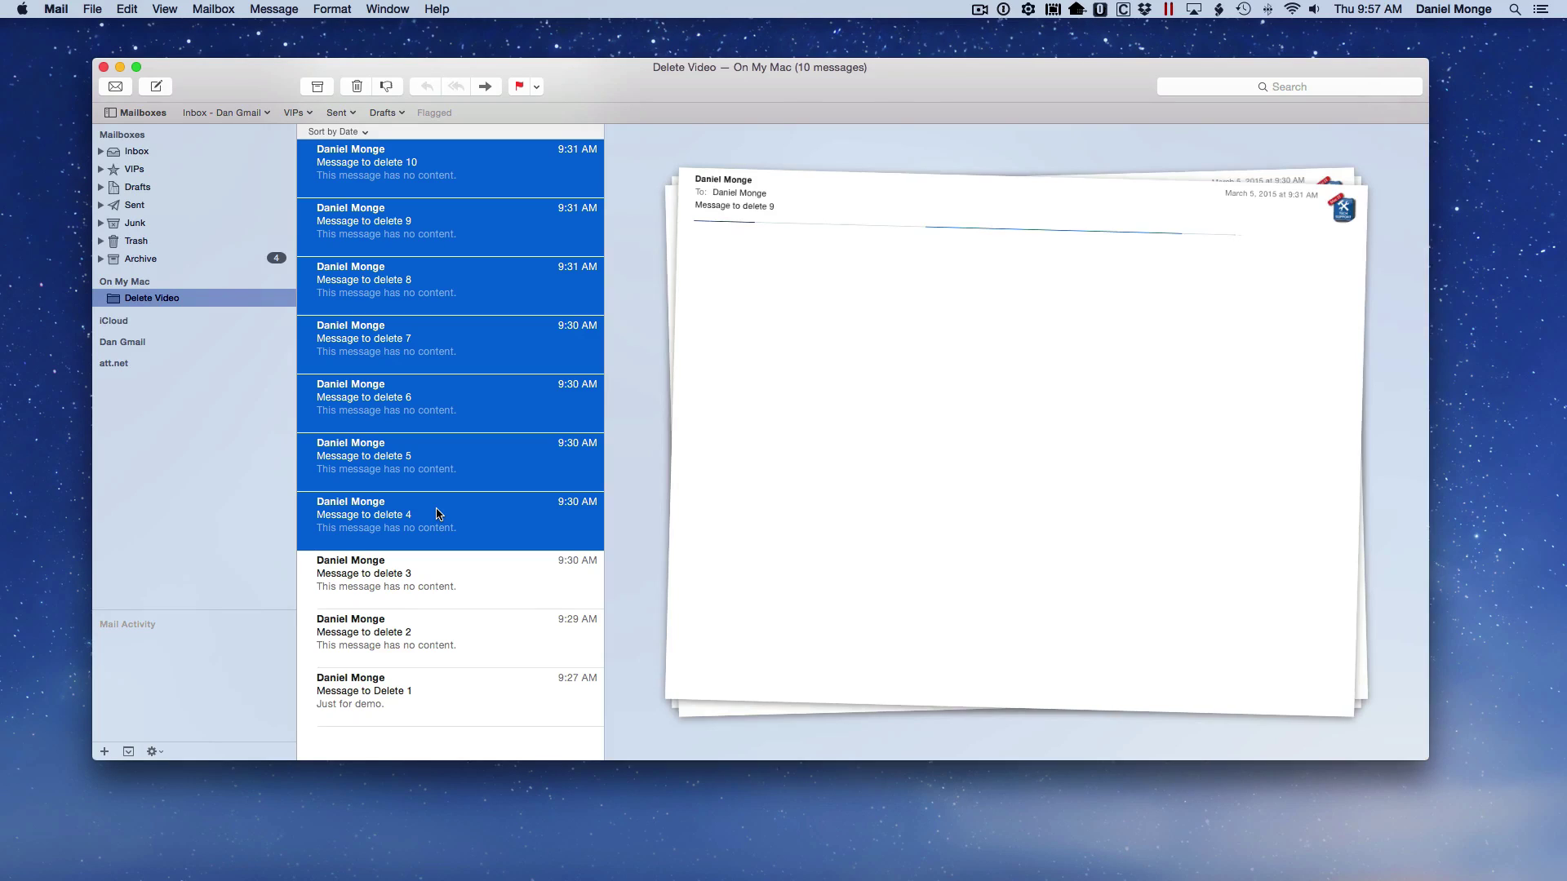
{"action": "left_click", "coordinate": [464, 572]}
Step: Command-select messages 10, 8, 6 and 4 and delete all four together
{"action": "left_click", "coordinate": [453, 162]}
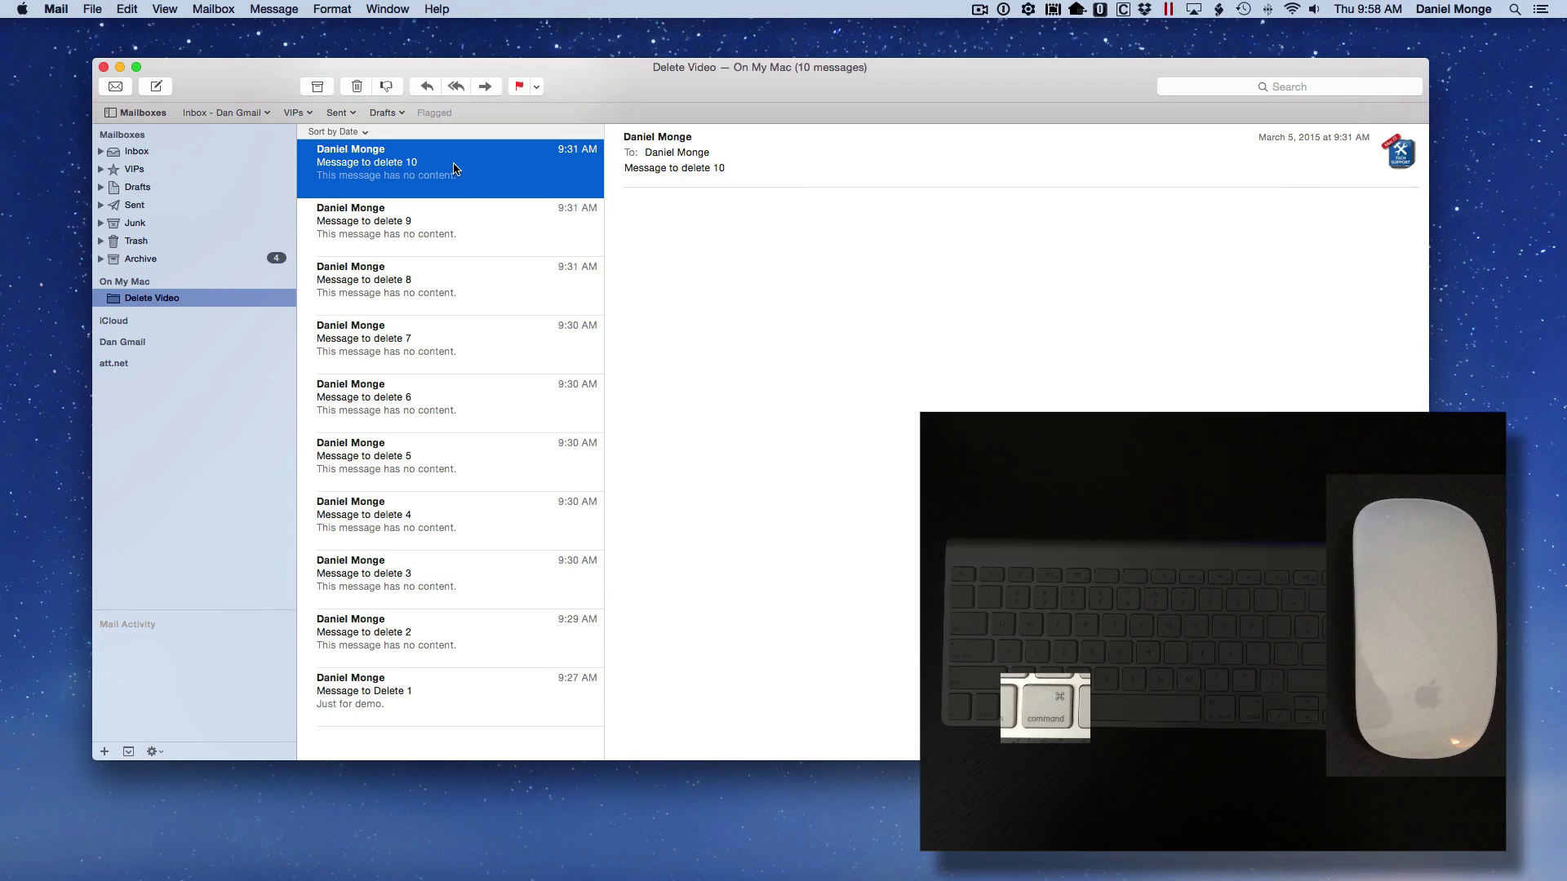
{"action": "left_click", "coordinate": [447, 291], "text": "super"}
{"action": "left_click", "coordinate": [451, 402], "text": "super"}
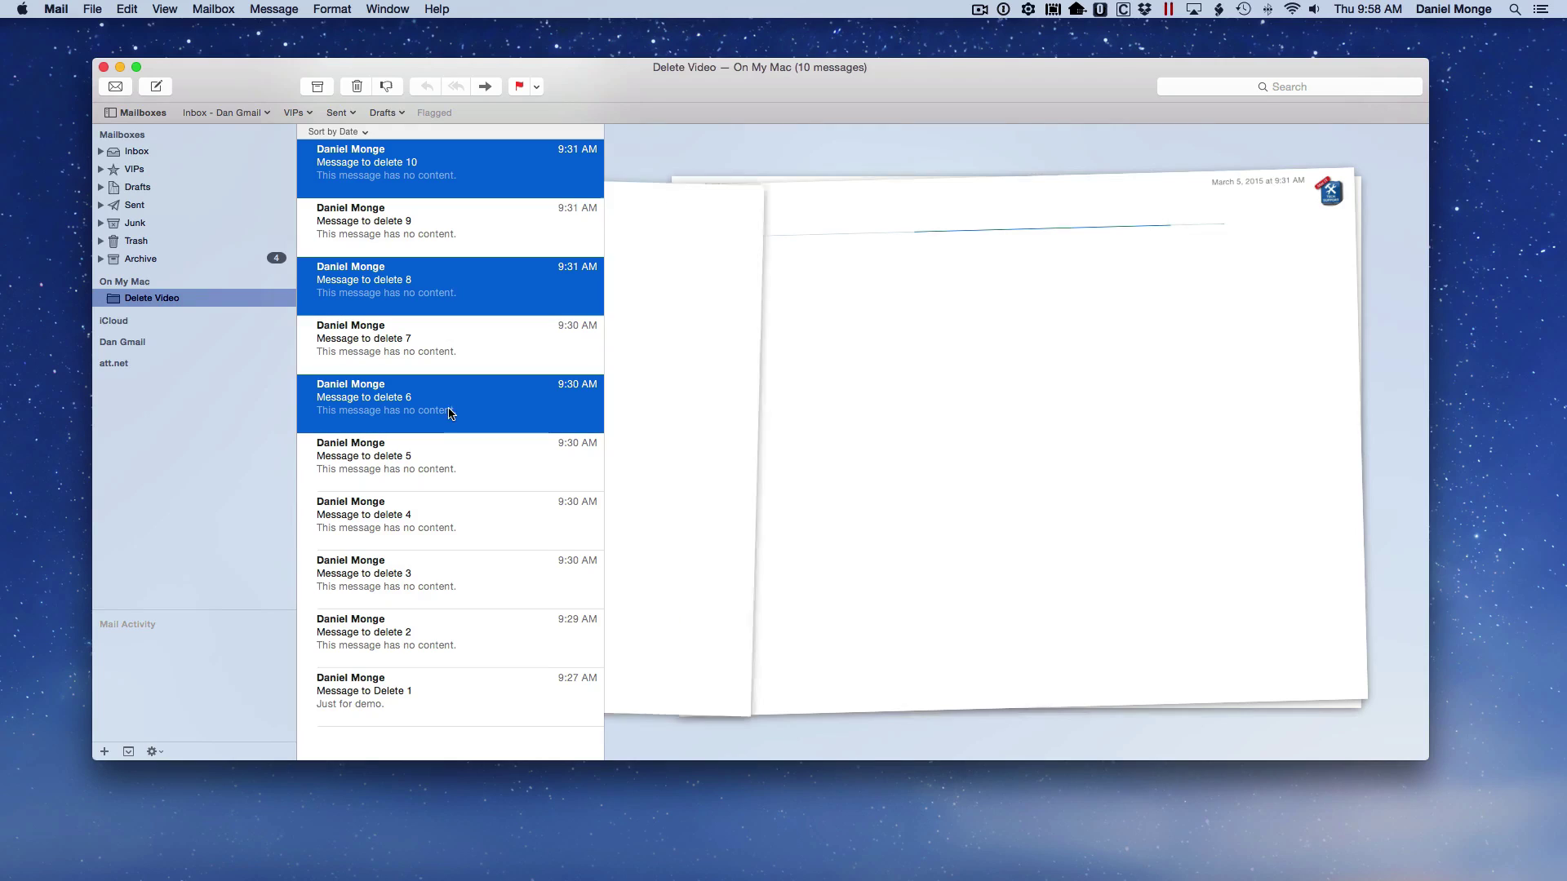
{"action": "left_click", "coordinate": [446, 515], "text": "super"}
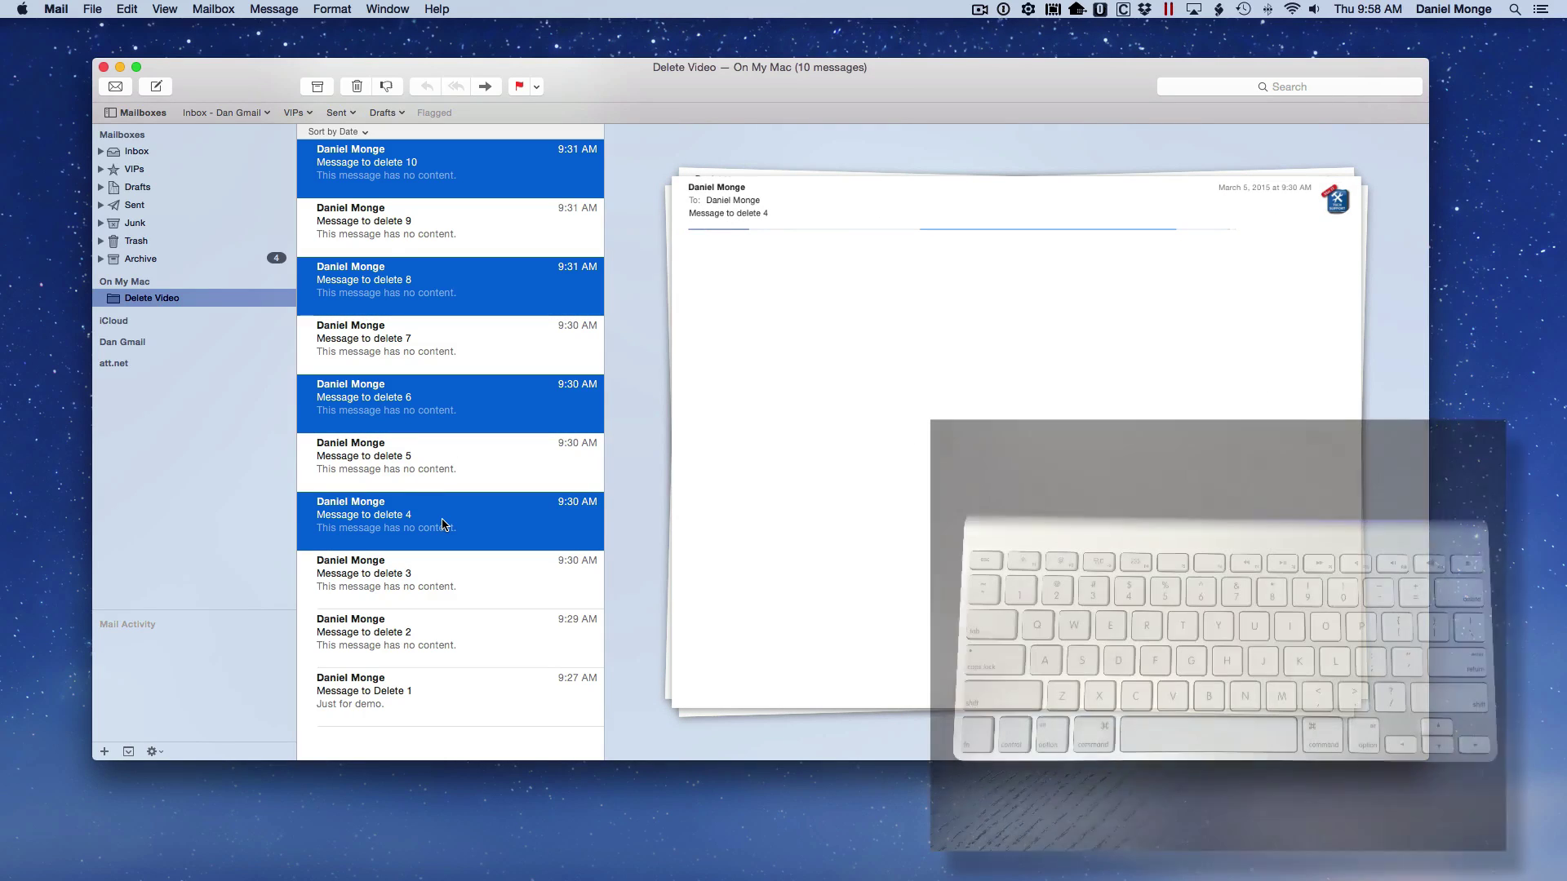
{"action": "key", "text": "super+BackSpace"}
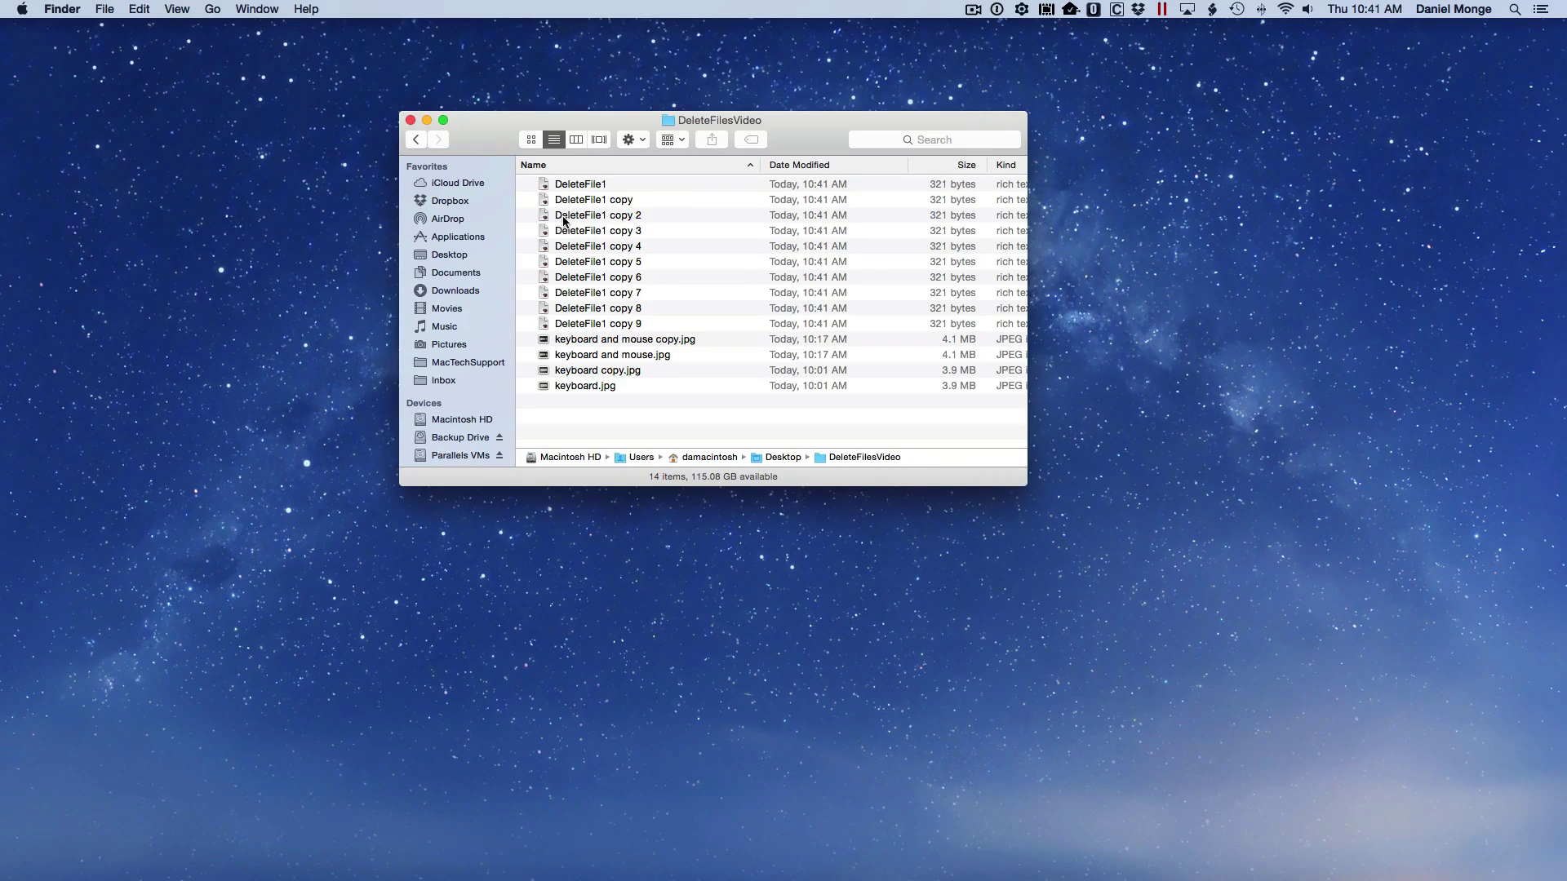
Step: Shift-select files DeleteFile1 through DeleteFile1 copy 8, then select copy 9 alone
{"action": "left_click", "coordinate": [564, 186]}
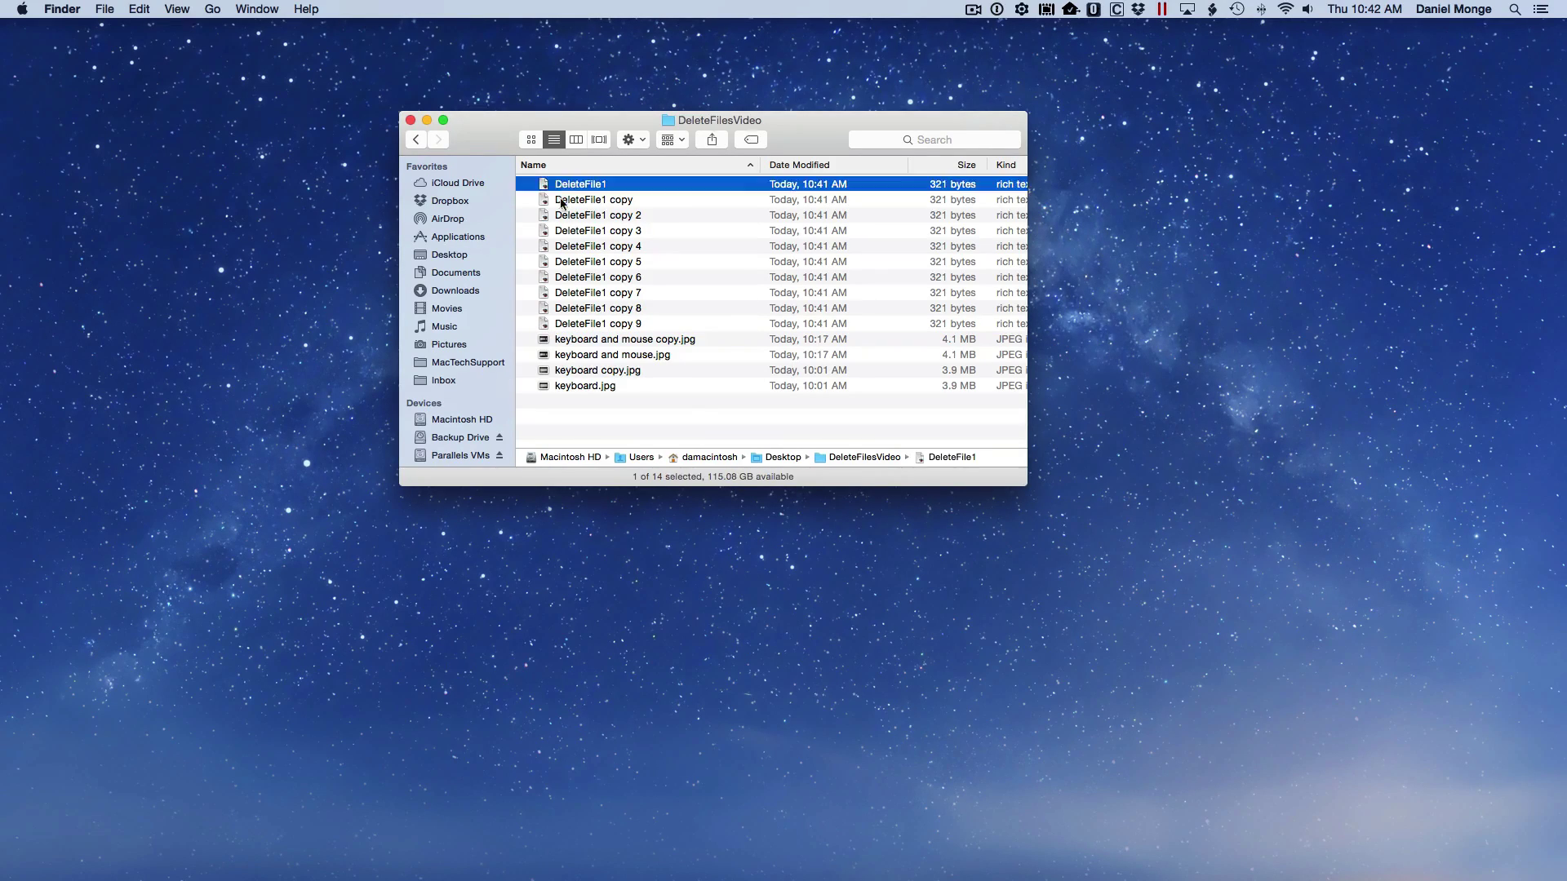
{"action": "left_click", "coordinate": [571, 309], "text": "shift"}
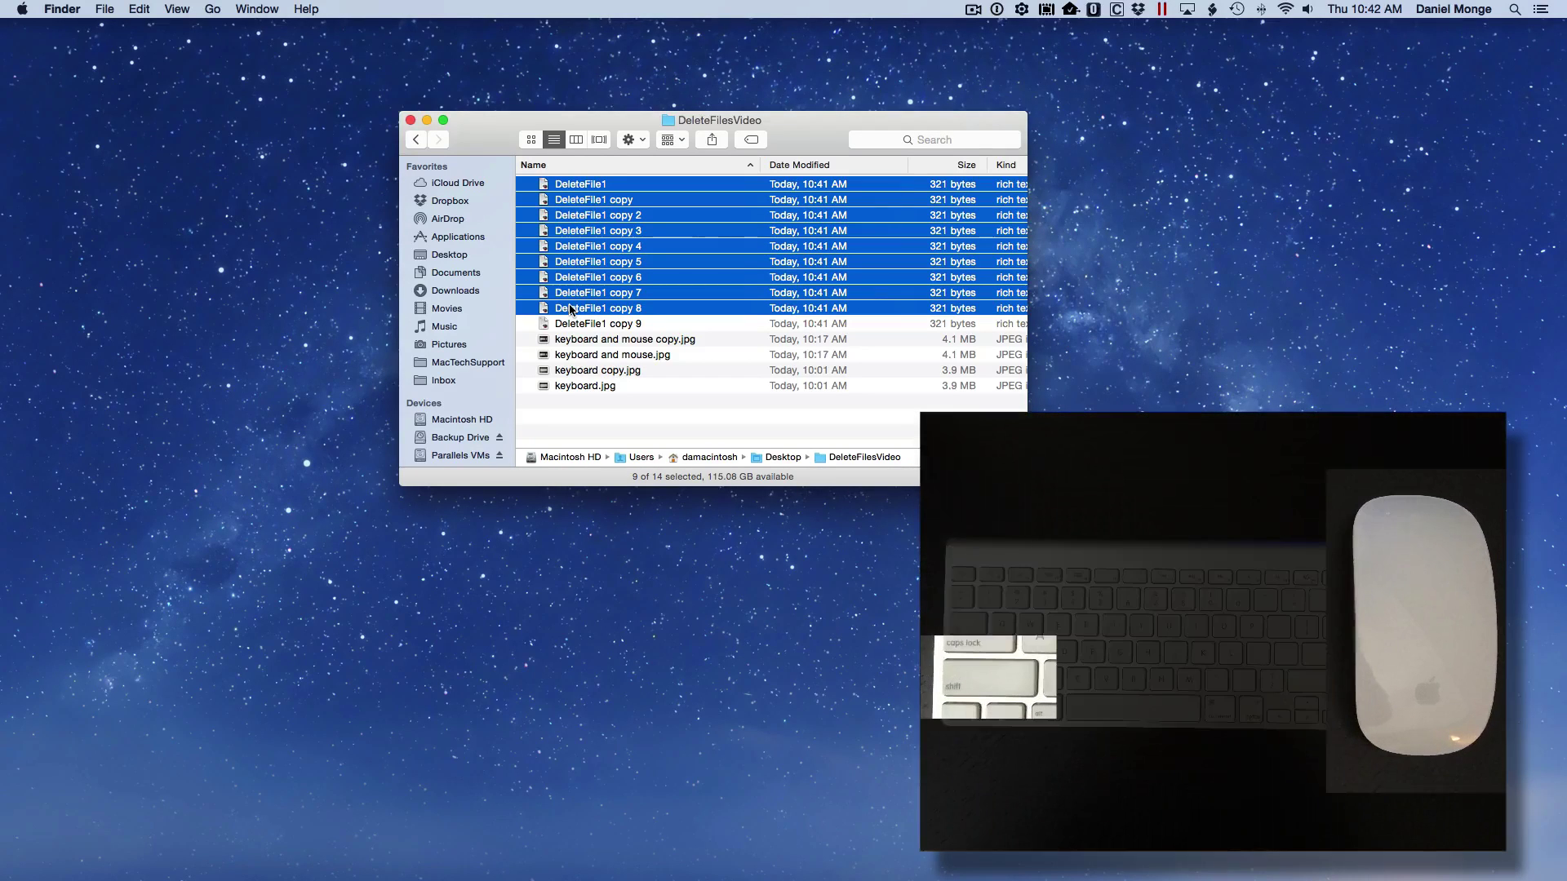
{"action": "left_click", "coordinate": [586, 323]}
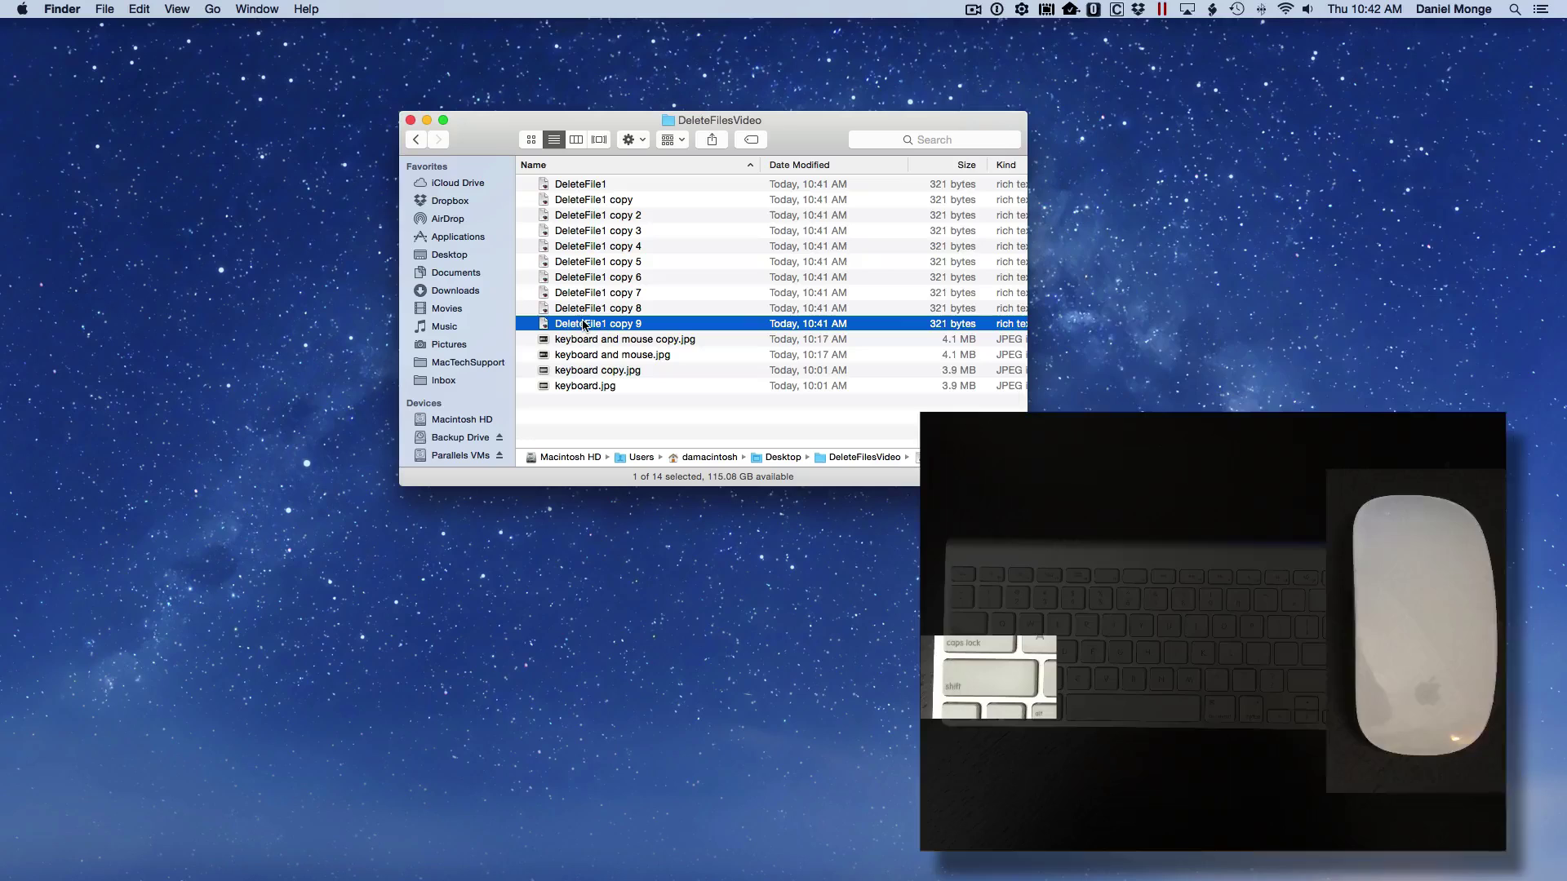
Step: Command-select DeleteFile1 copy, copy 4, copy 7 and keyboard and mouse.jpg, then deselect all
{"action": "left_click", "coordinate": [569, 200]}
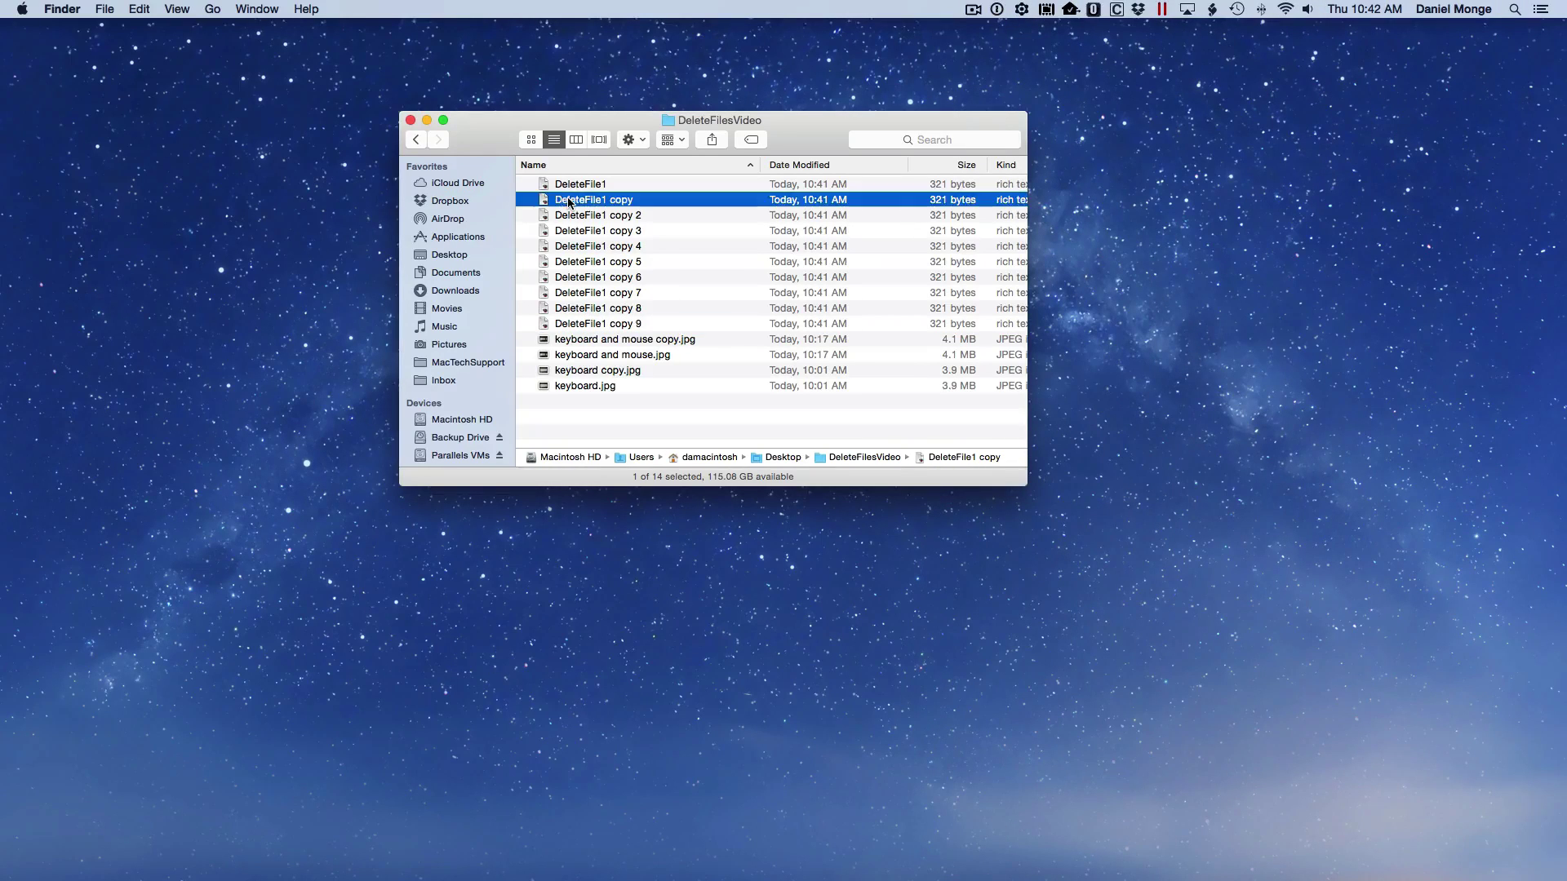
{"action": "left_click", "coordinate": [570, 247], "text": "super"}
{"action": "left_click", "coordinate": [576, 293], "text": "super"}
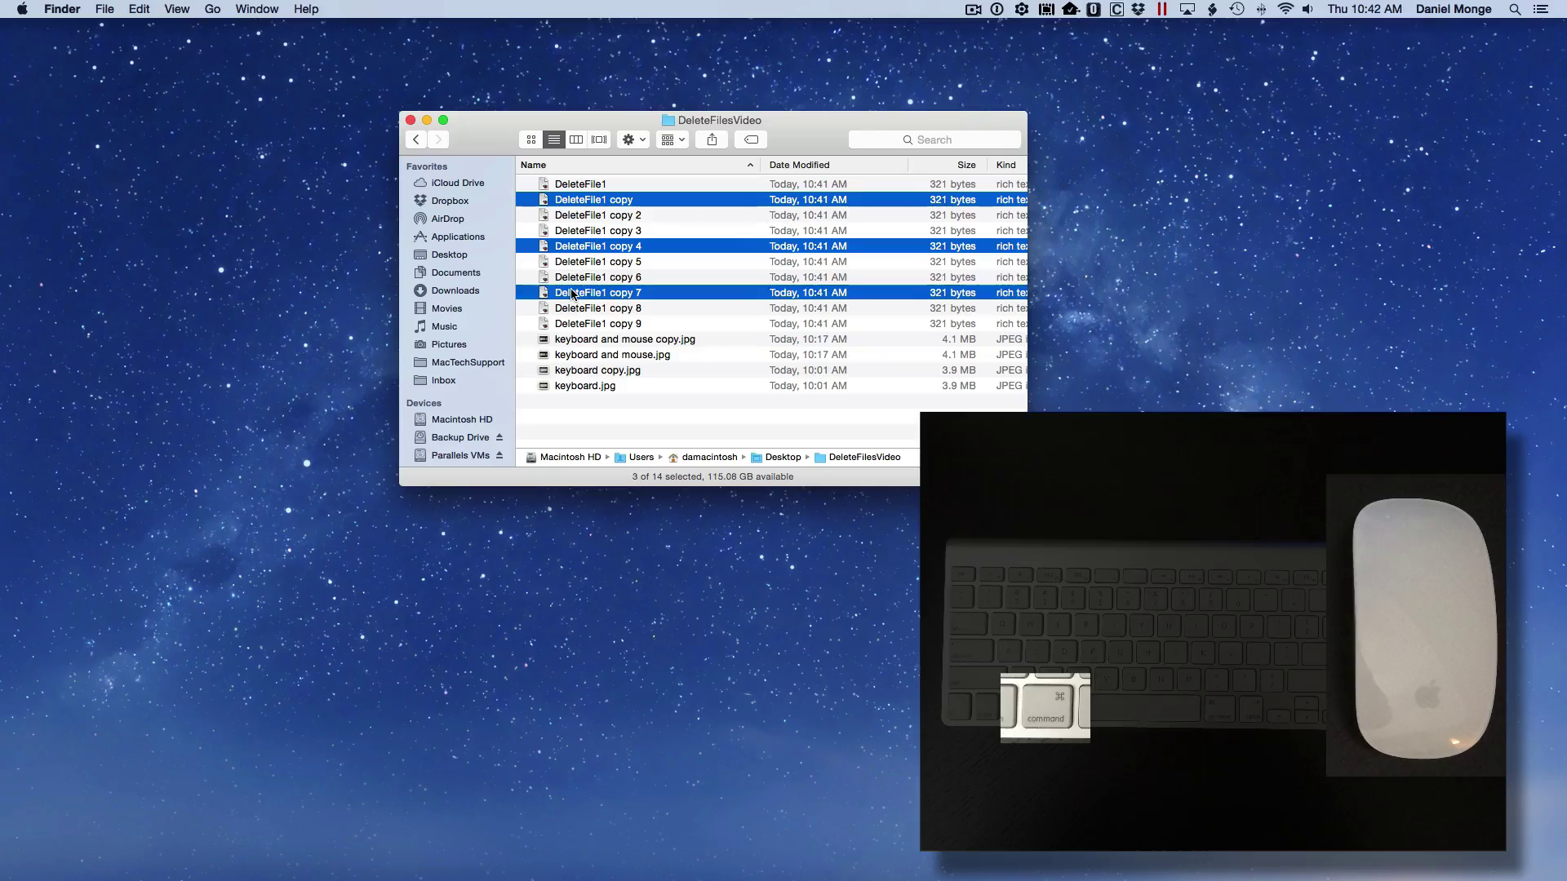
{"action": "left_click", "coordinate": [577, 356], "text": "super"}
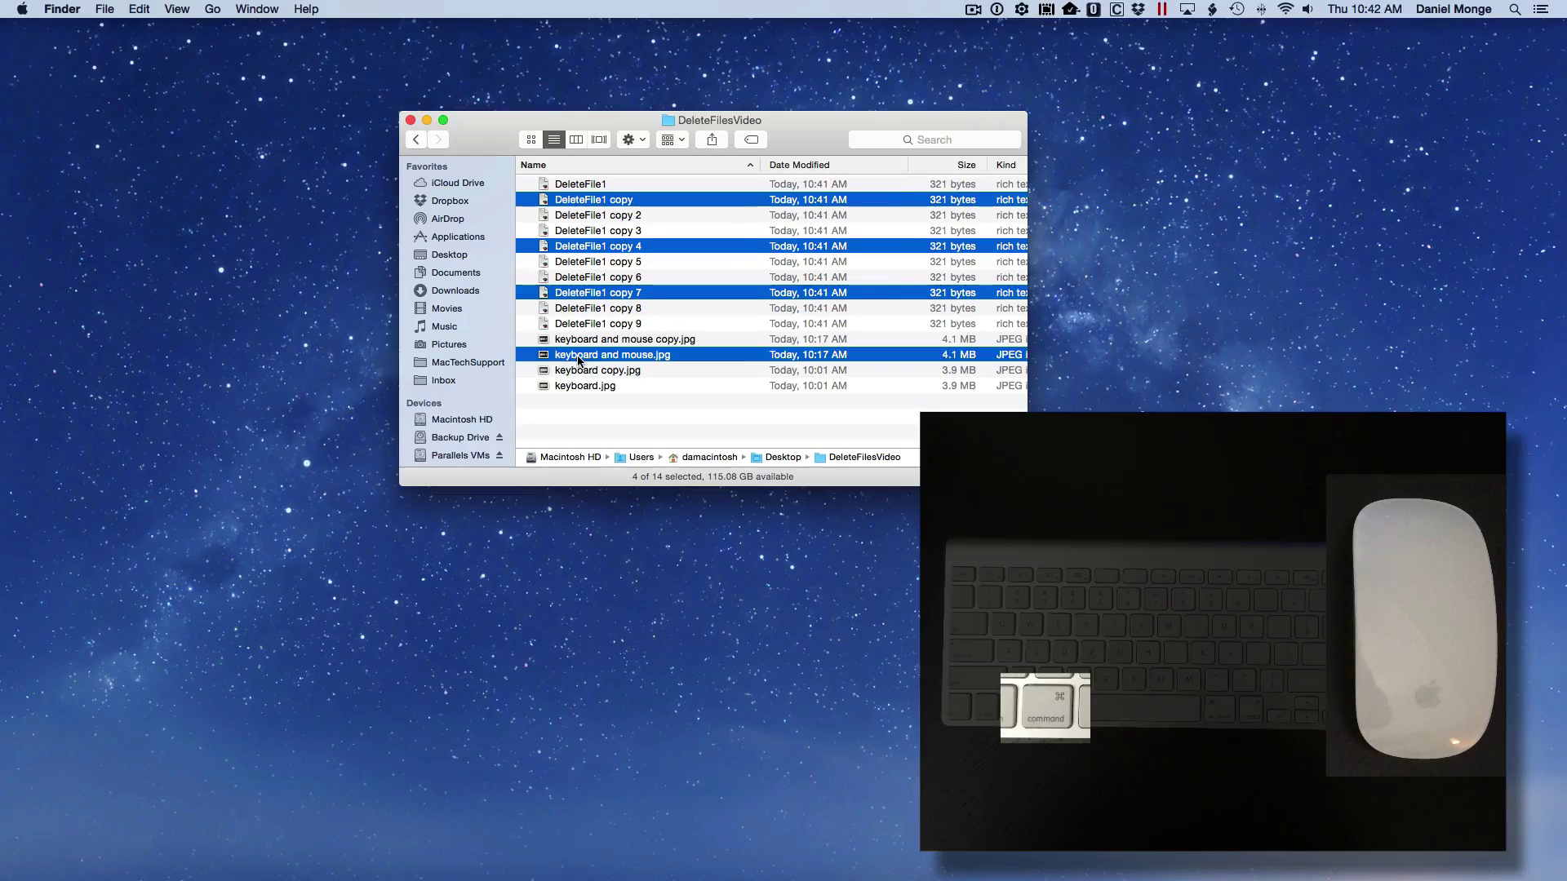
{"action": "left_click", "coordinate": [621, 411]}
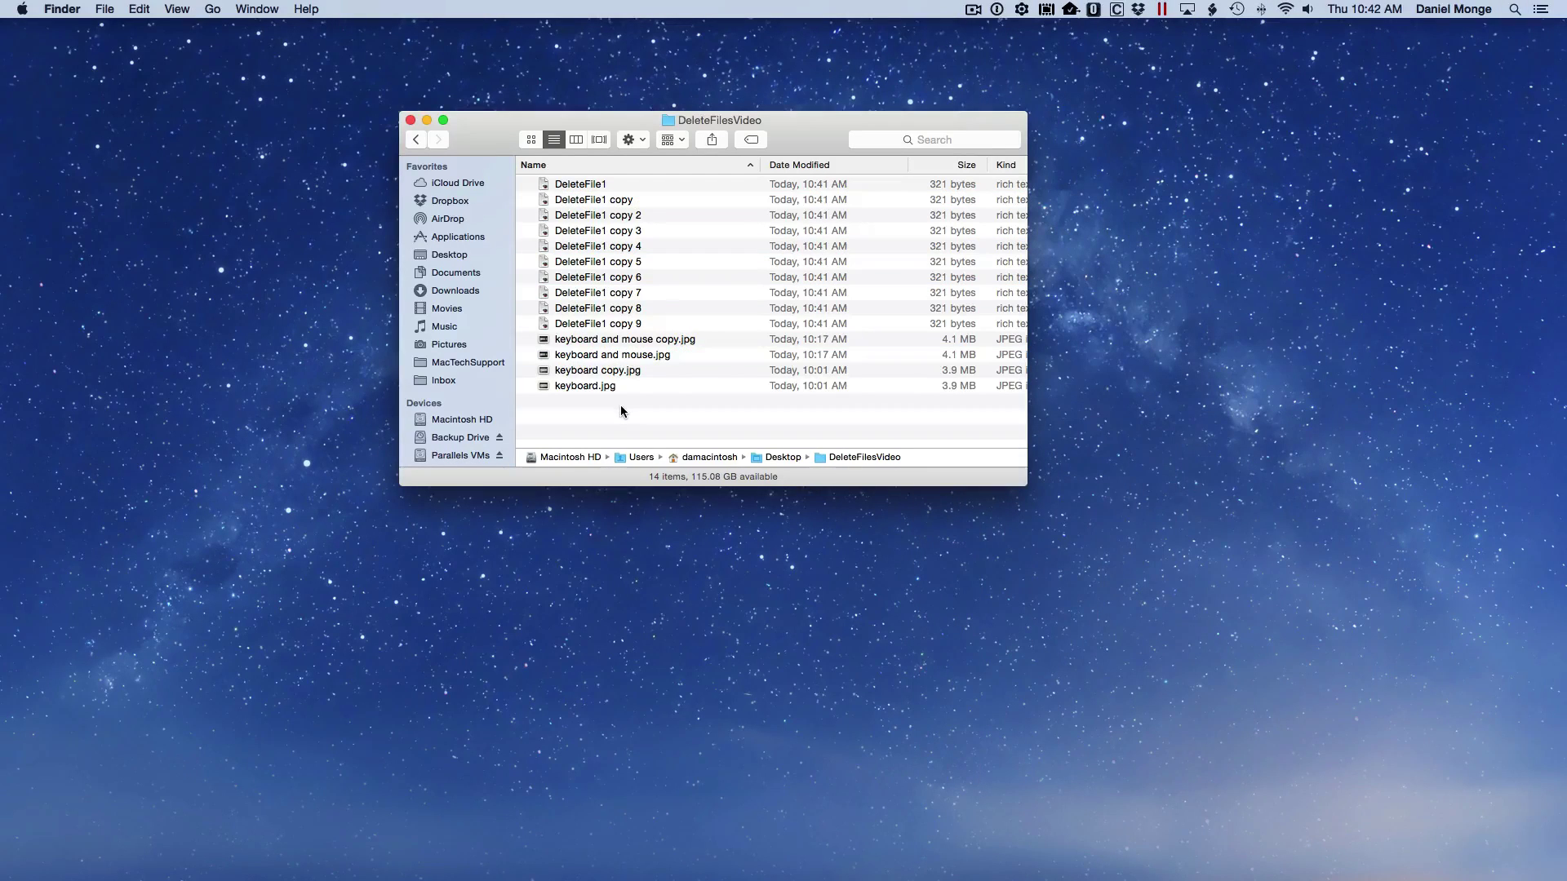